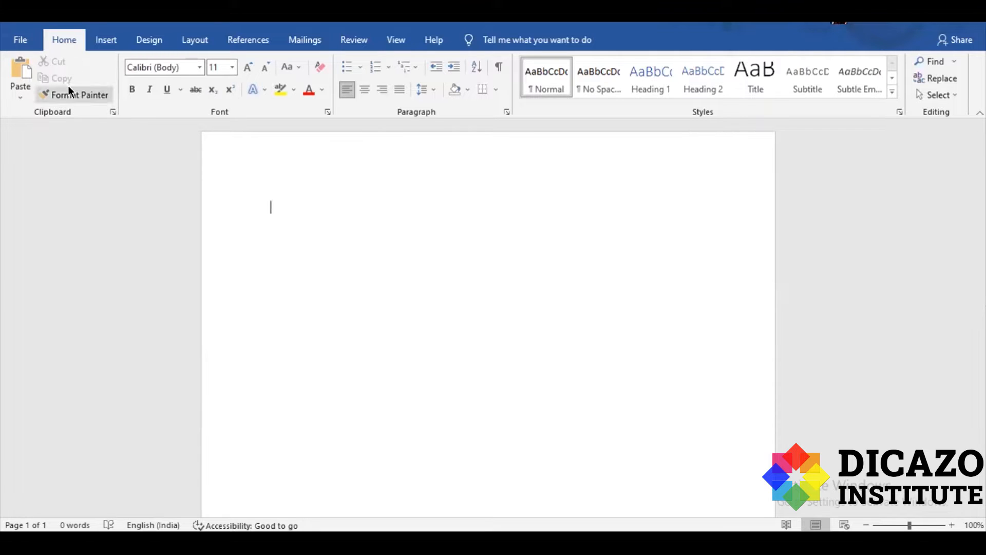
# Paste the copied Lorem Ipsum text into the blank document, keeping the text only.
pyautogui.rightClick(271, 206)
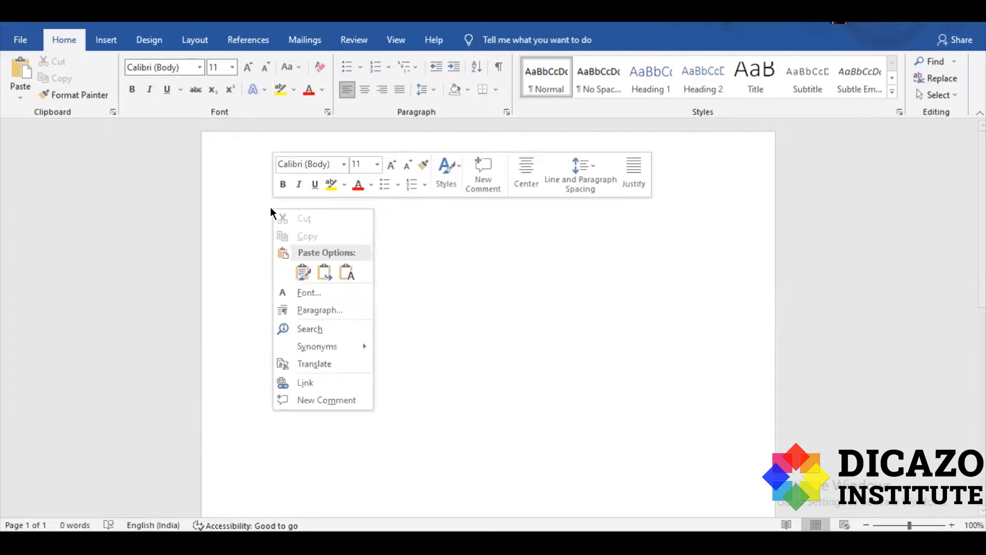
pyautogui.click(345, 273)
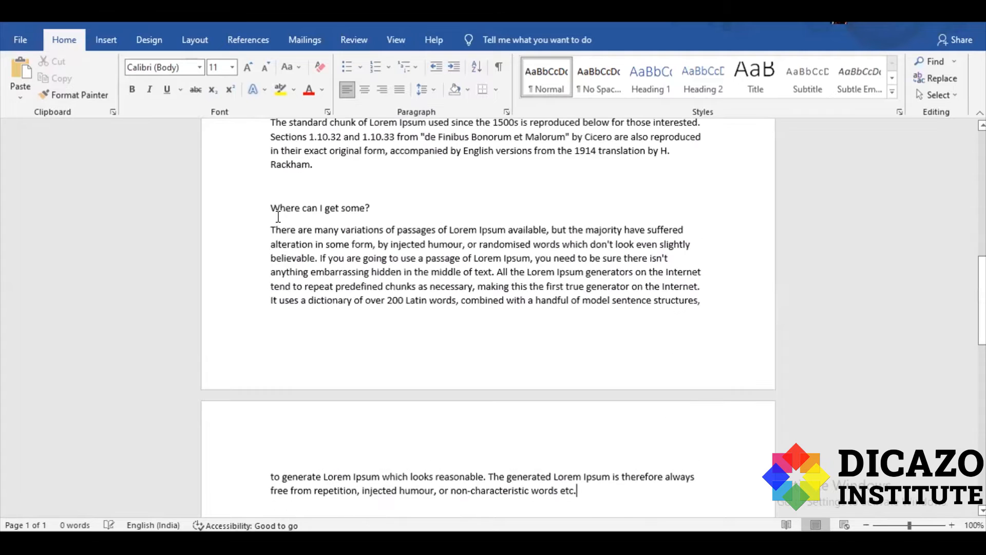
pyautogui.scroll(2, 585, 326)
pyautogui.scroll(9, 586, 326)
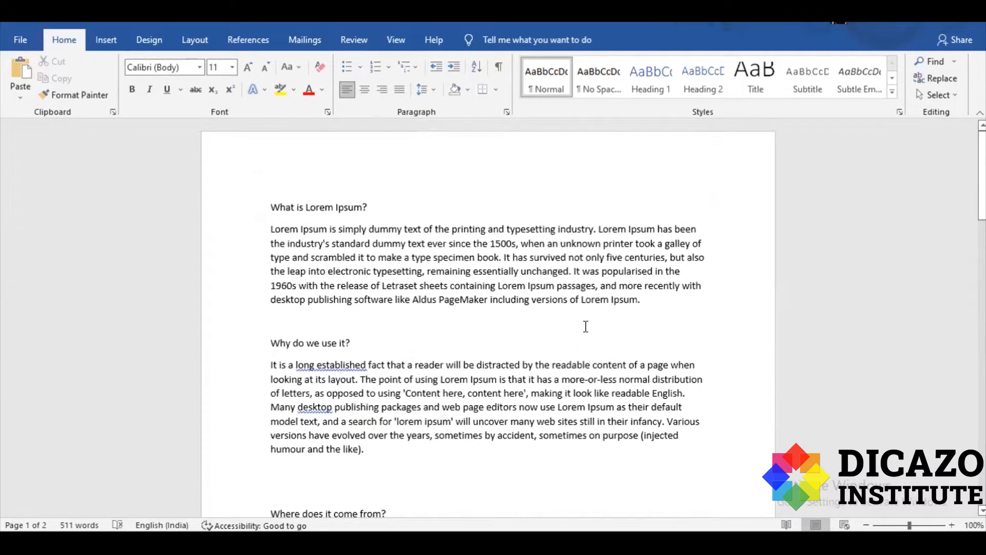
pyautogui.moveTo(650, 308); pyautogui.dragTo(263, 234)
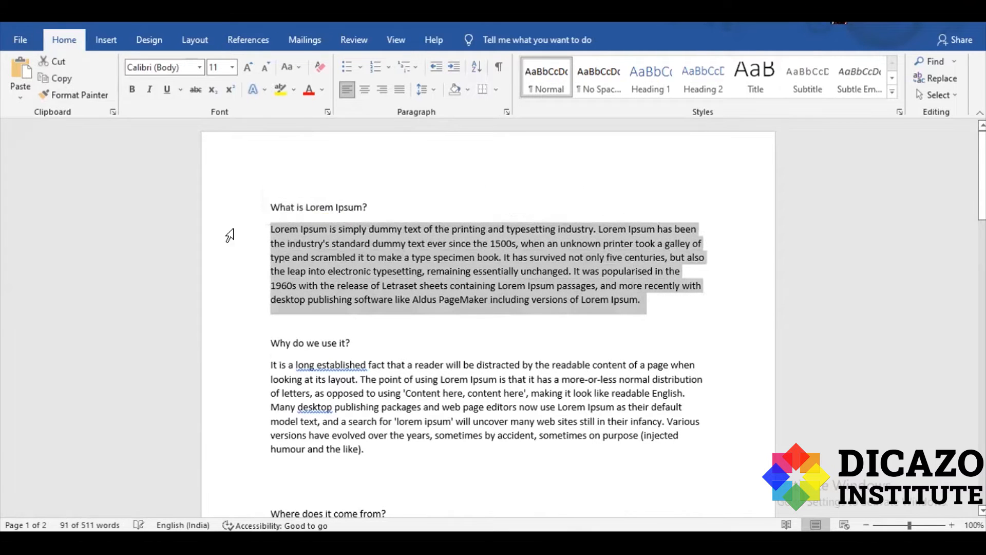
pyautogui.click(650, 340)
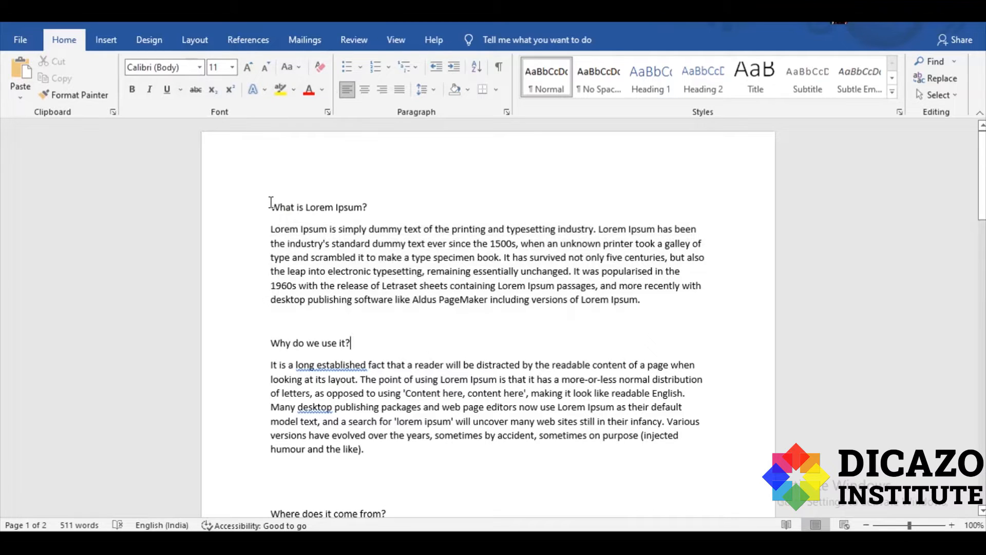
# Change the font of the heading "What is Lorem Ipsum?" to Bauhaus 93.
pyautogui.moveTo(270, 201); pyautogui.dragTo(364, 202)
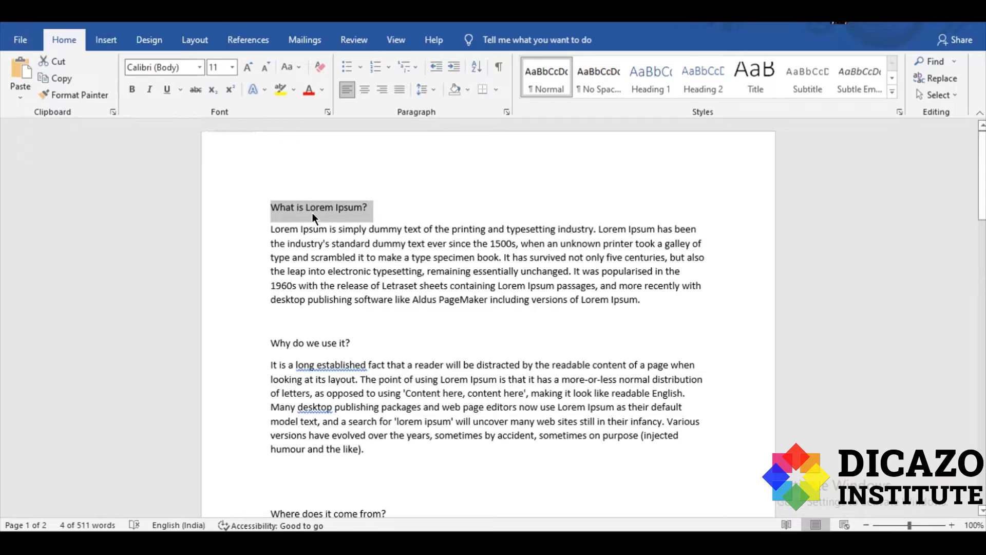
pyautogui.click(198, 66)
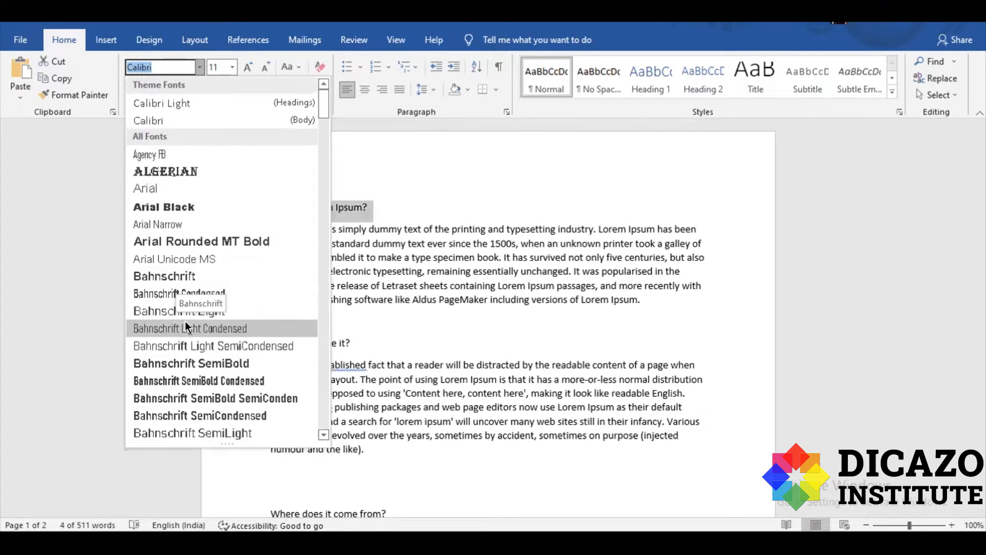
pyautogui.scroll(-4, 185, 319)
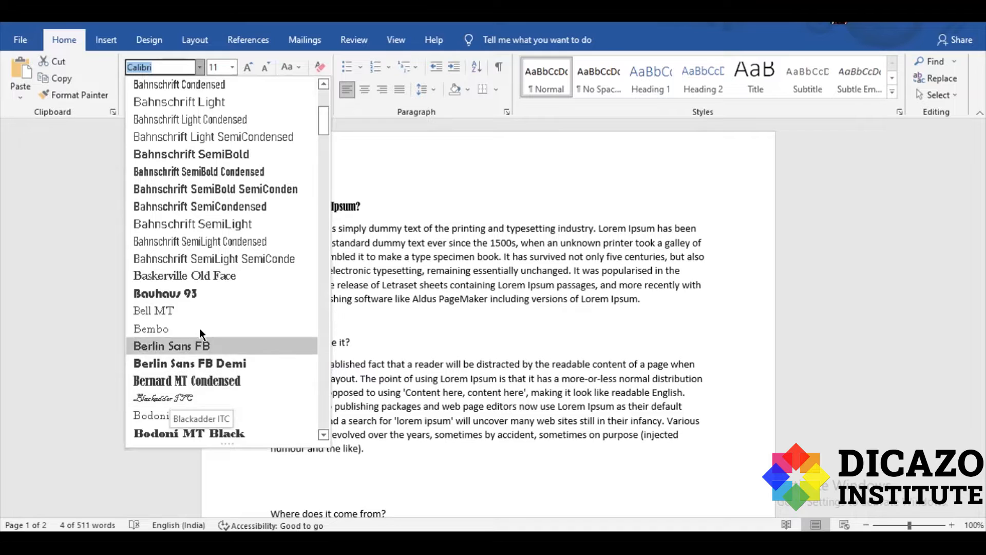
pyautogui.click(181, 294)
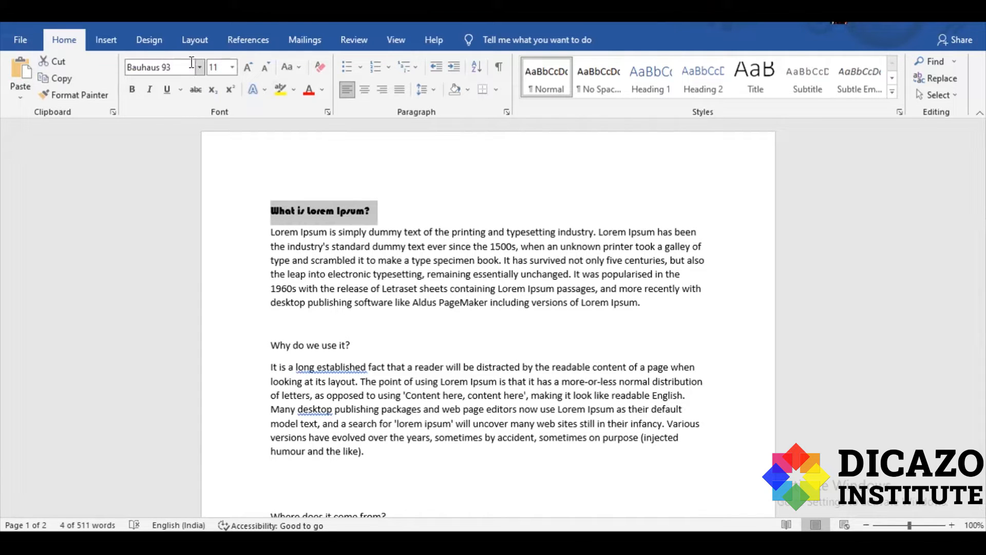
pyautogui.click(386, 210)
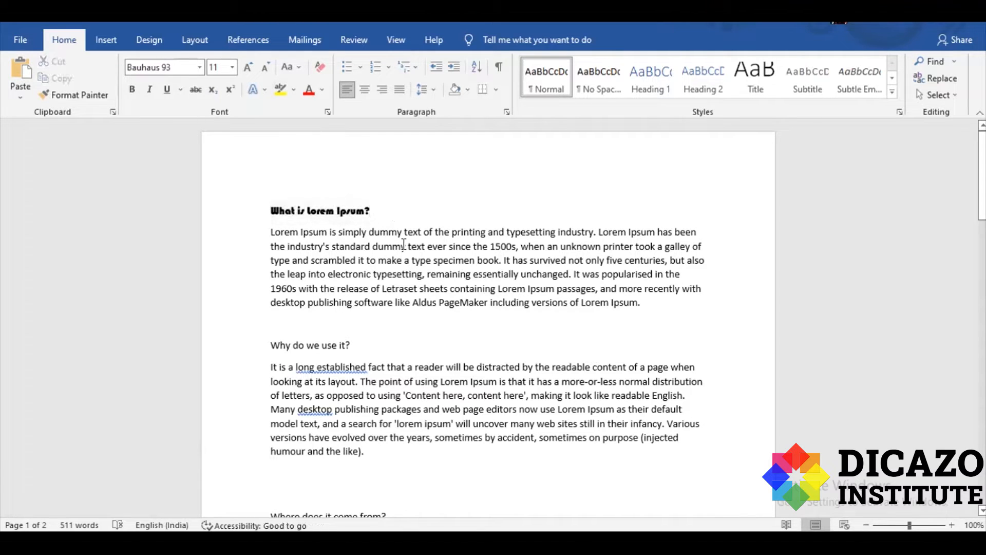
# Change the font of the body paragraph beneath "What is Lorem Ipsum?" to Arial.
pyautogui.moveTo(270, 235); pyautogui.dragTo(638, 308)
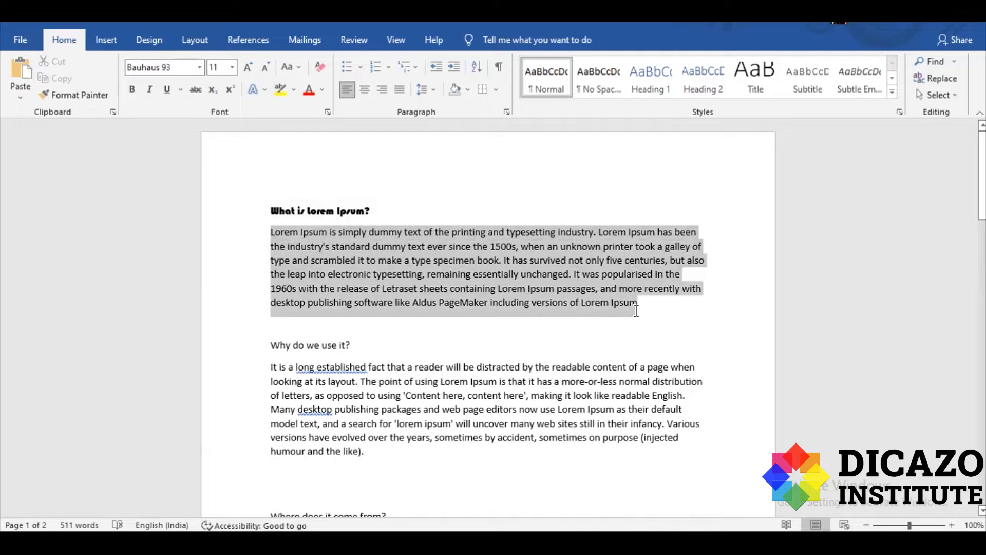
pyautogui.click(311, 149)
pyautogui.moveTo(270, 233); pyautogui.dragTo(560, 318)
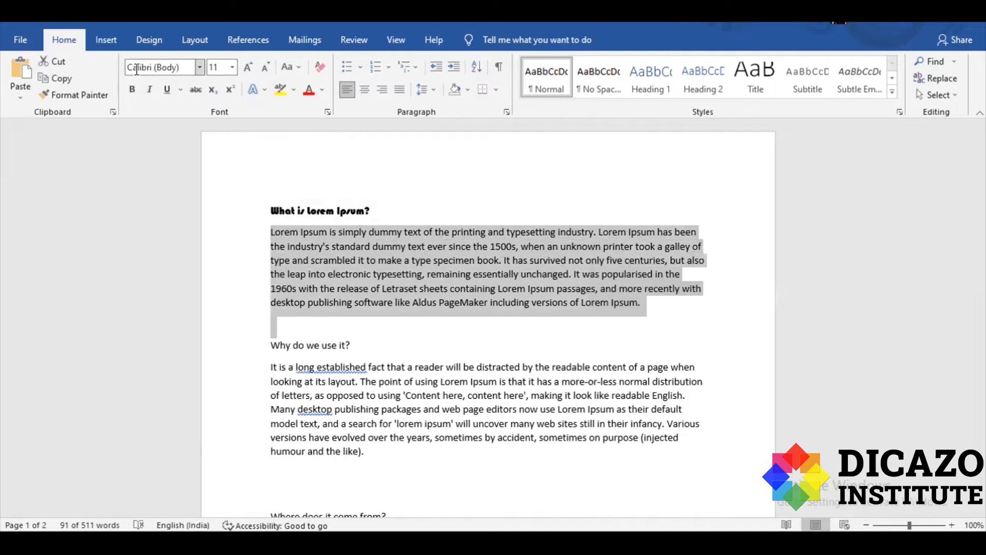
pyautogui.click(351, 208)
pyautogui.moveTo(269, 232); pyautogui.dragTo(642, 305)
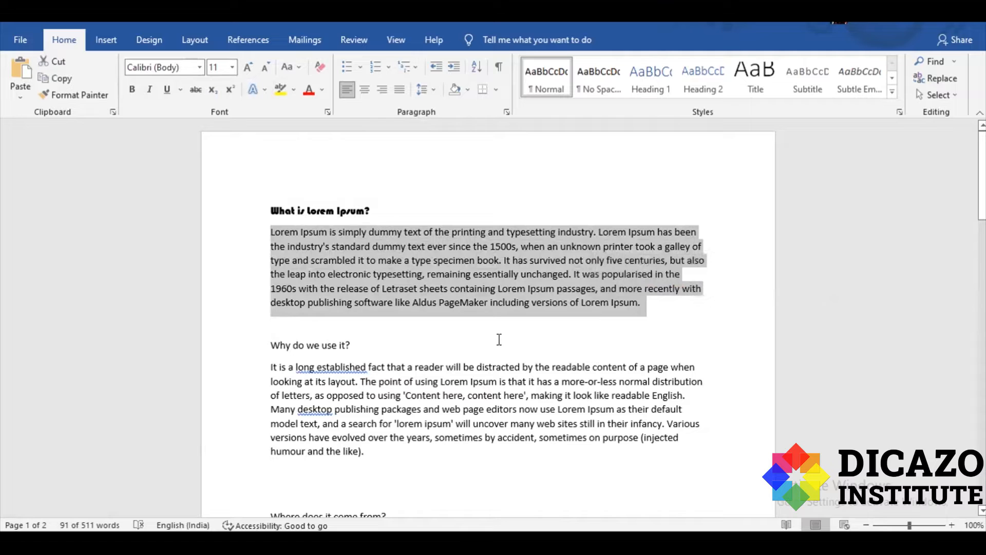
pyautogui.click(200, 67)
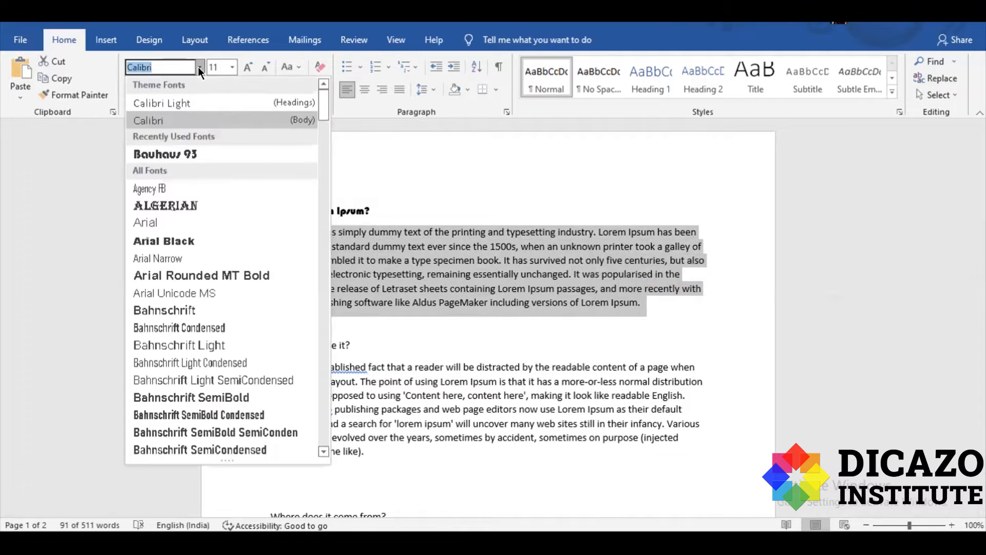
pyautogui.press('Escape')
pyautogui.write('Arial')
pyautogui.press('Return')
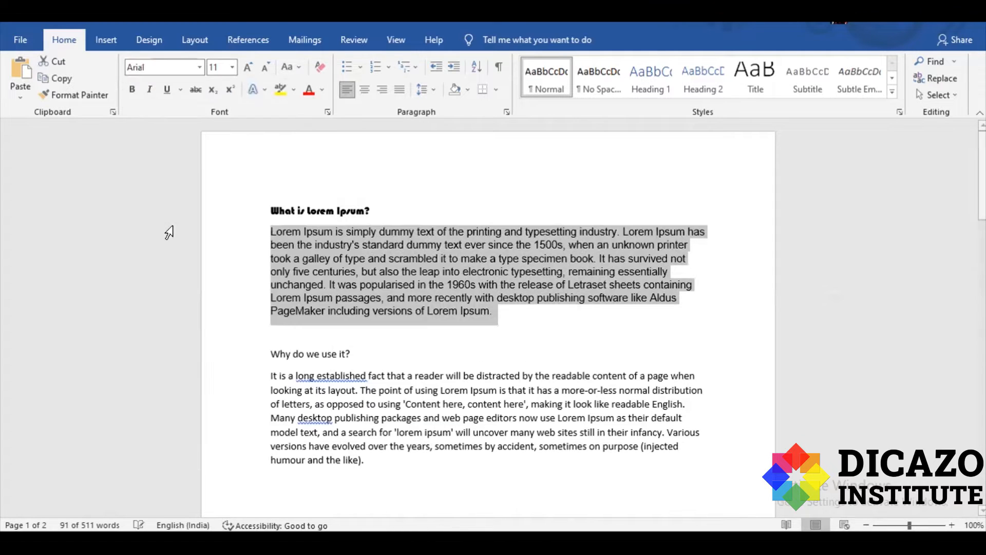
pyautogui.click(501, 316)
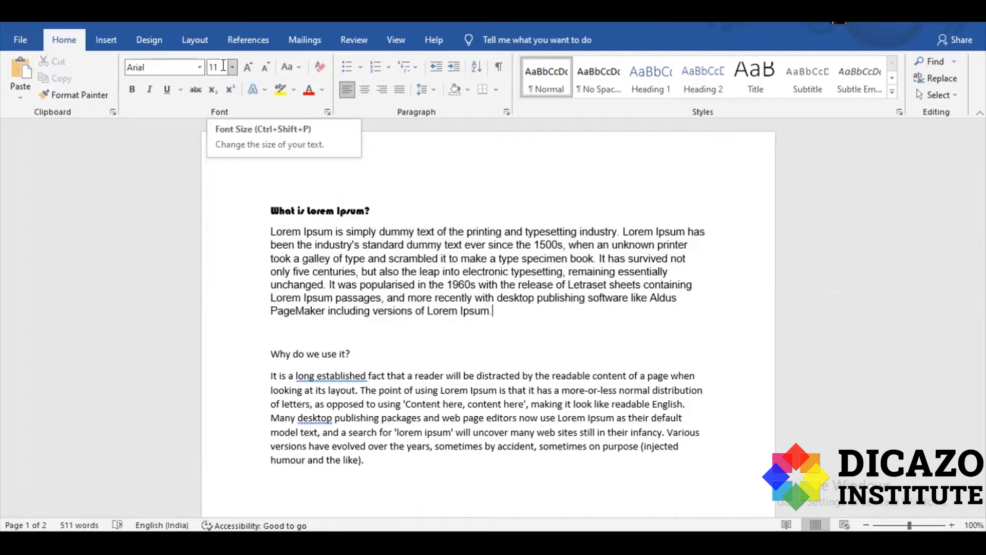
# Set the font size of the heading "What is Lorem Ipsum?" to 20.
pyautogui.click(366, 209)
pyautogui.moveTo(370, 207); pyautogui.dragTo(277, 213)
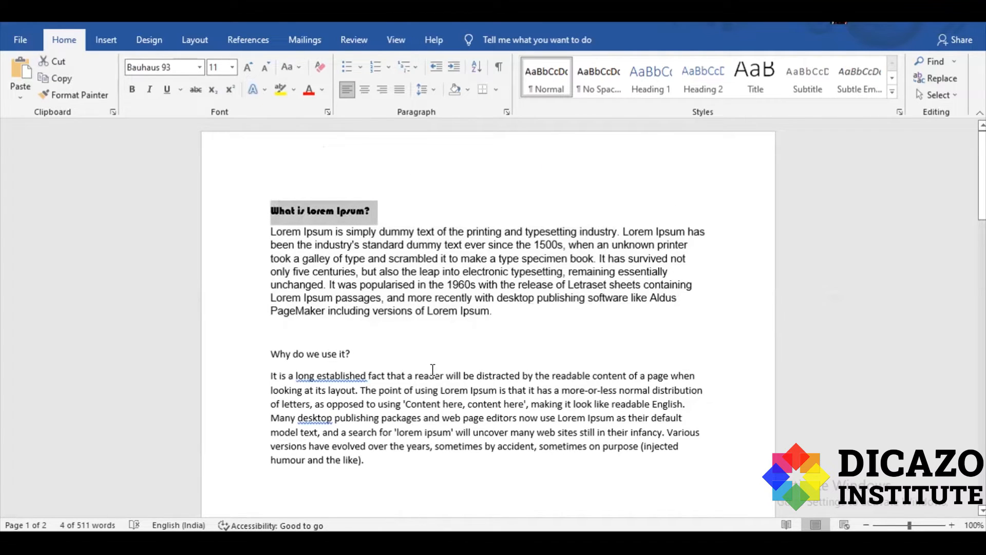
pyautogui.click(231, 67)
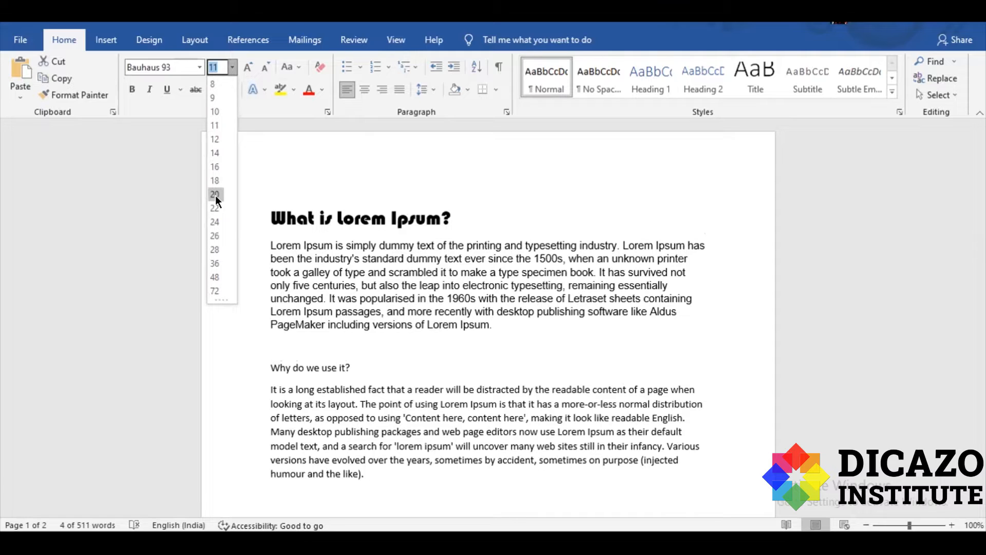
pyautogui.click(214, 195)
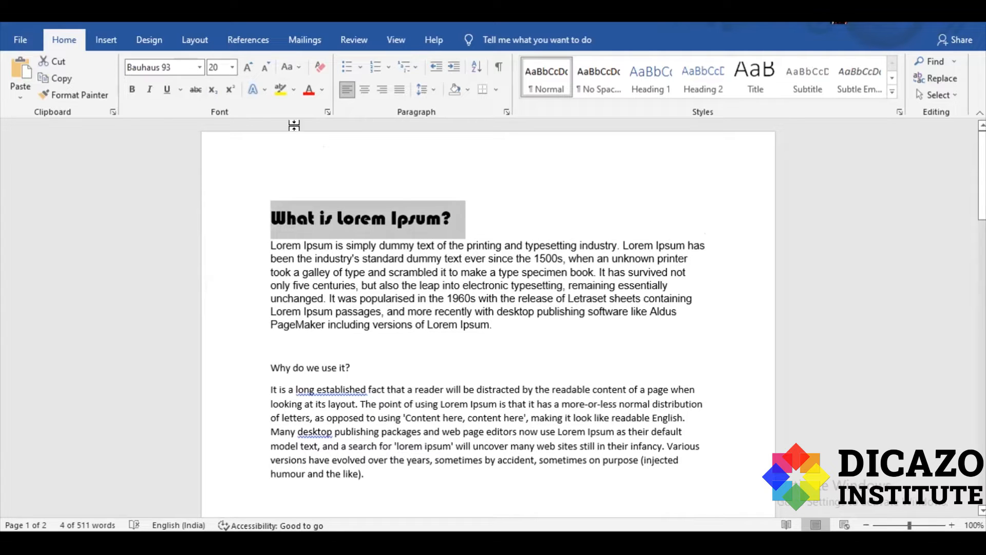
# Set the font size of the heading "What is Lorem Ipsum?" to the preset 72.
pyautogui.click(219, 67)
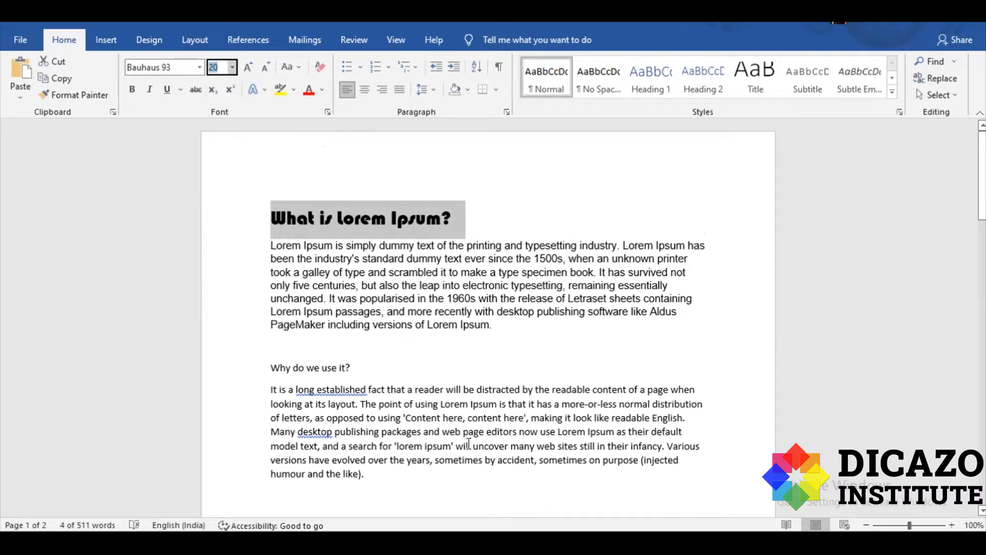
pyautogui.click(232, 68)
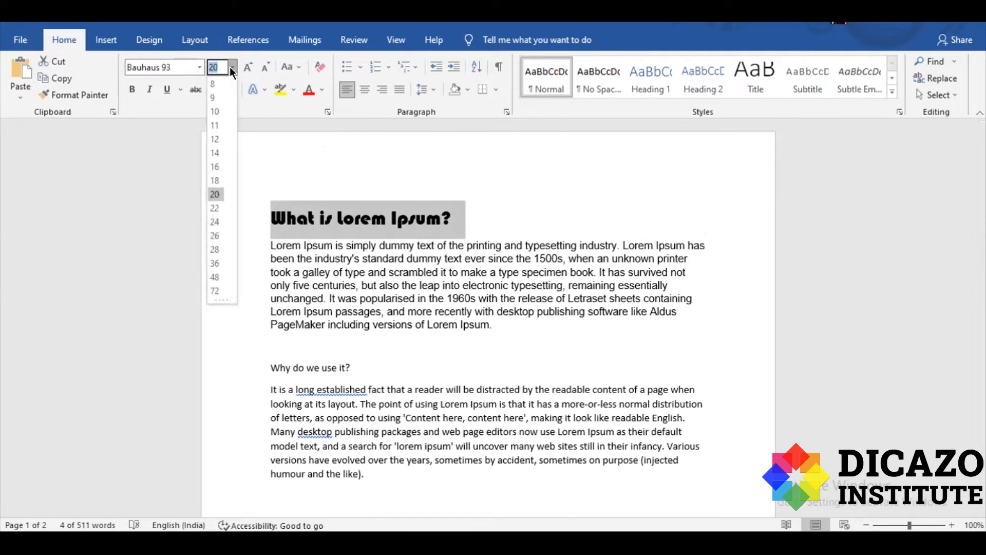
pyautogui.click(221, 290)
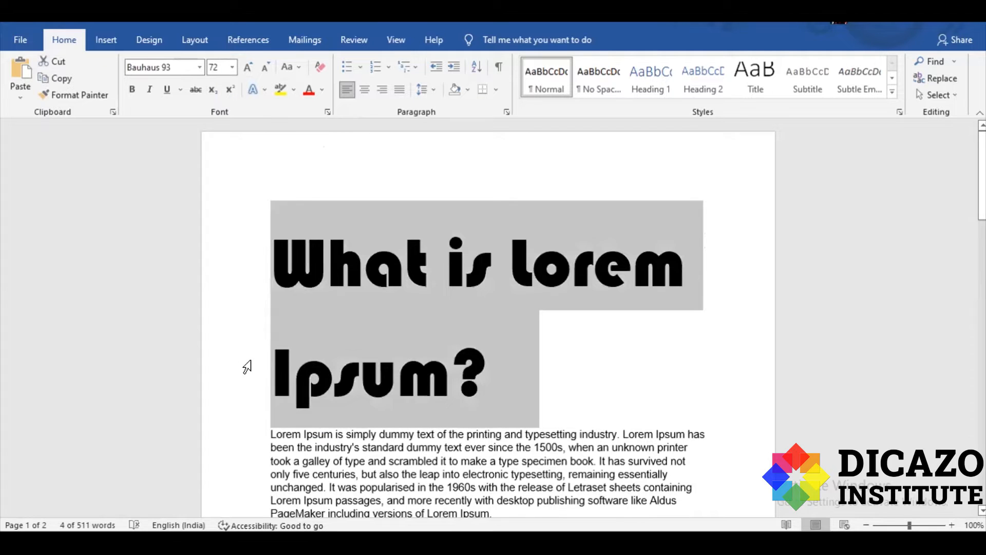
# Enter a custom font size of 100 for the heading "What is Lorem Ipsum?" and look over the enlarged heading.
pyautogui.click(208, 67)
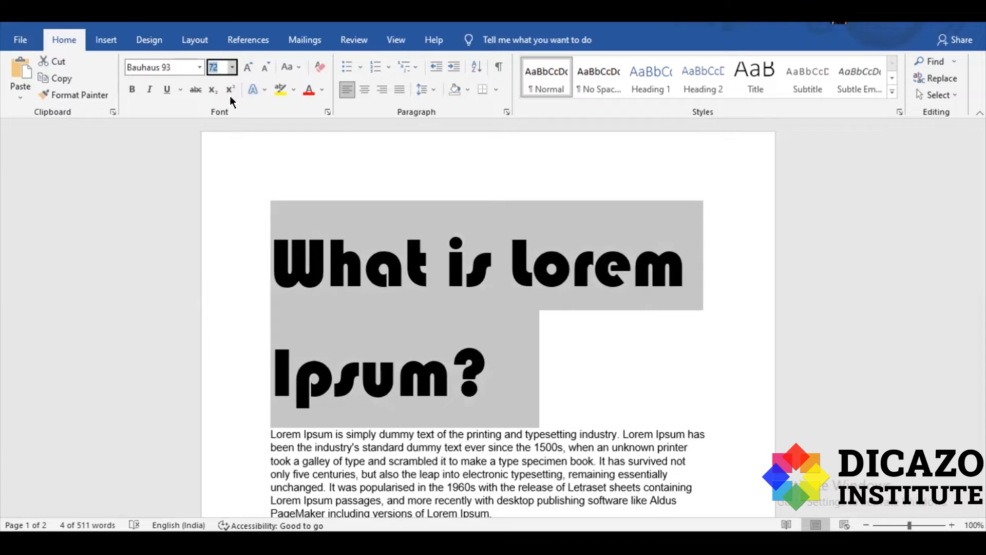
pyautogui.write('100')
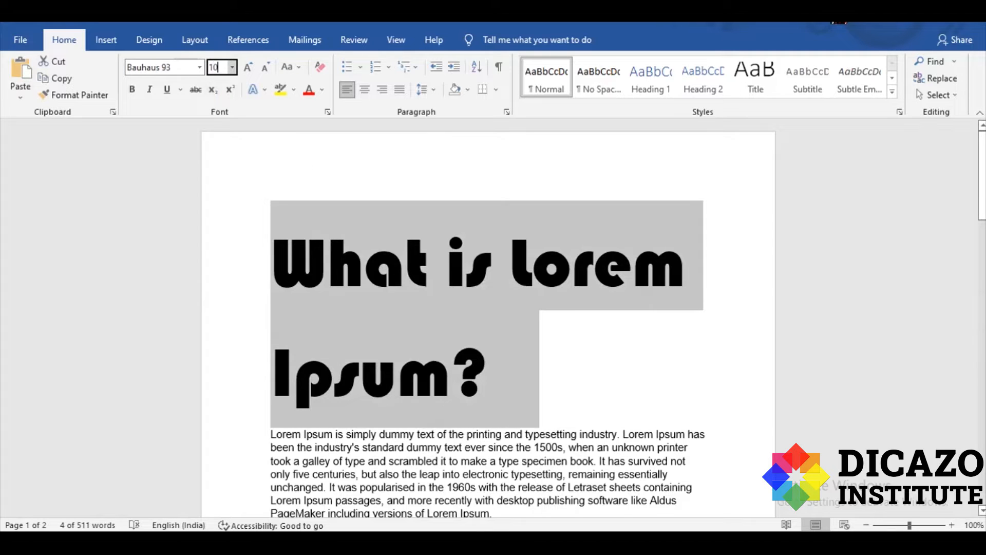
pyautogui.press('Return')
pyautogui.scroll(-2, 546, 378)
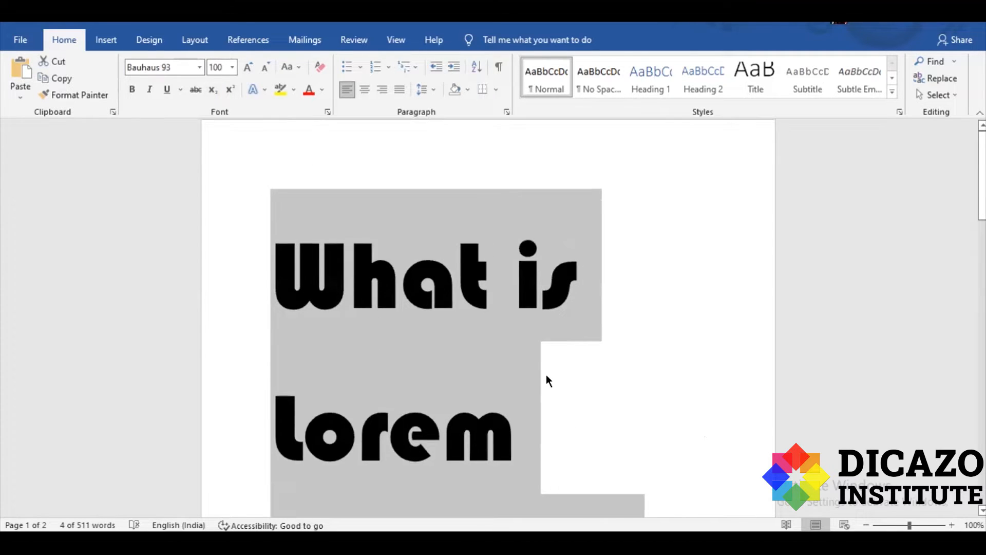
pyautogui.scroll(-4, 547, 375)
pyautogui.scroll(4, 547, 376)
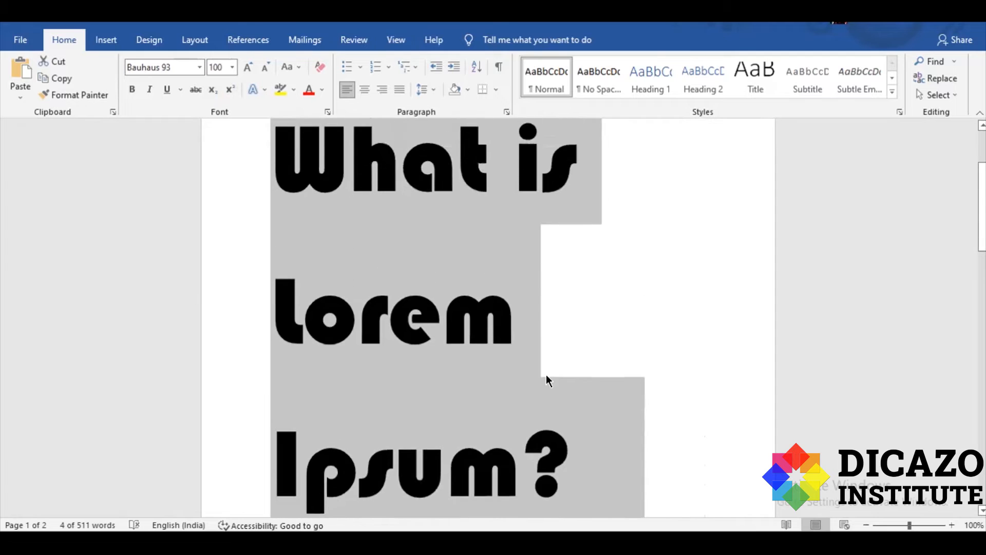
# Set the font size of the "What is Lorem Ipsum?" heading back to 20.
pyautogui.click(232, 67)
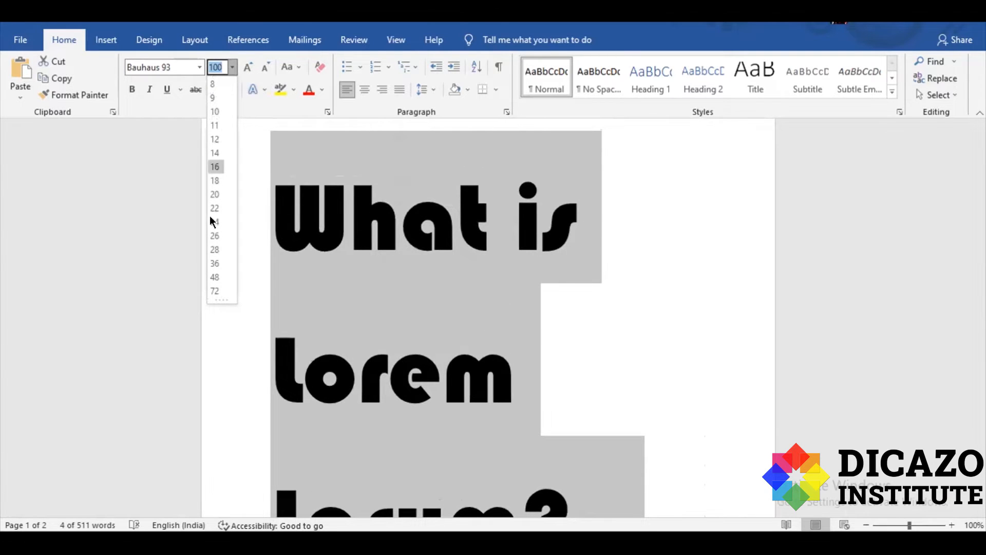
pyautogui.click(211, 194)
pyautogui.scroll(1, 366, 225)
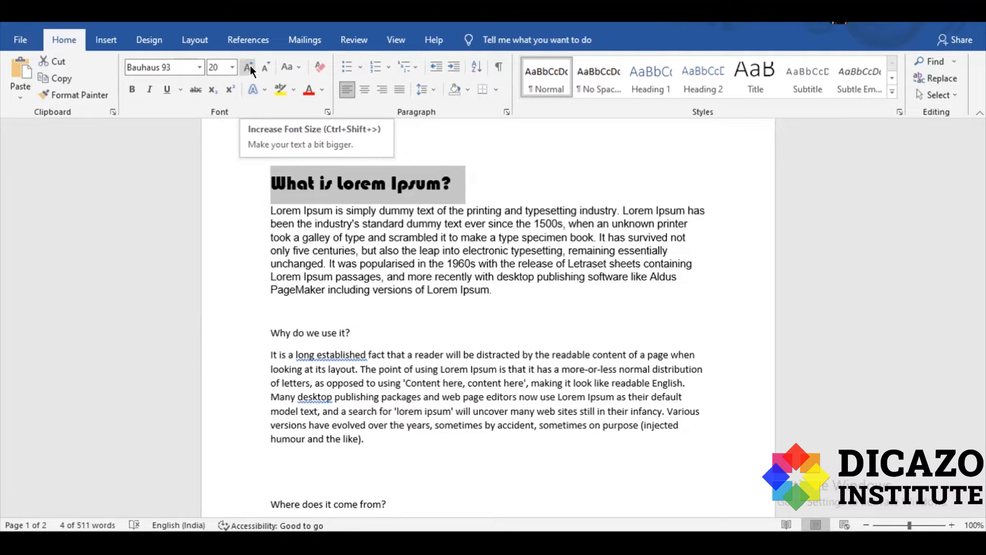
# Enlarge the heading "What is Lorem Ipsum?" step by step to font size 36 with Increase Font Size.
pyautogui.click(250, 70)
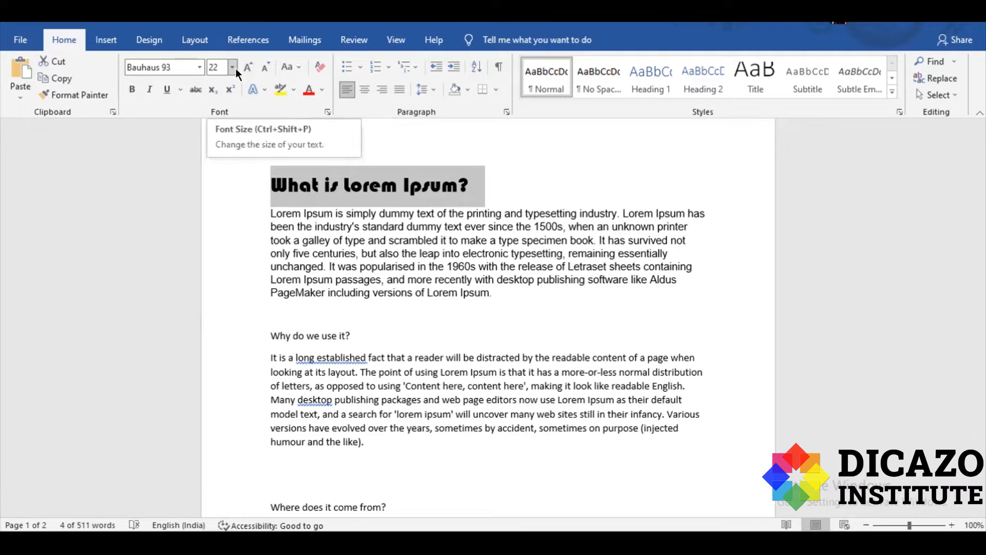
pyautogui.click(242, 67)
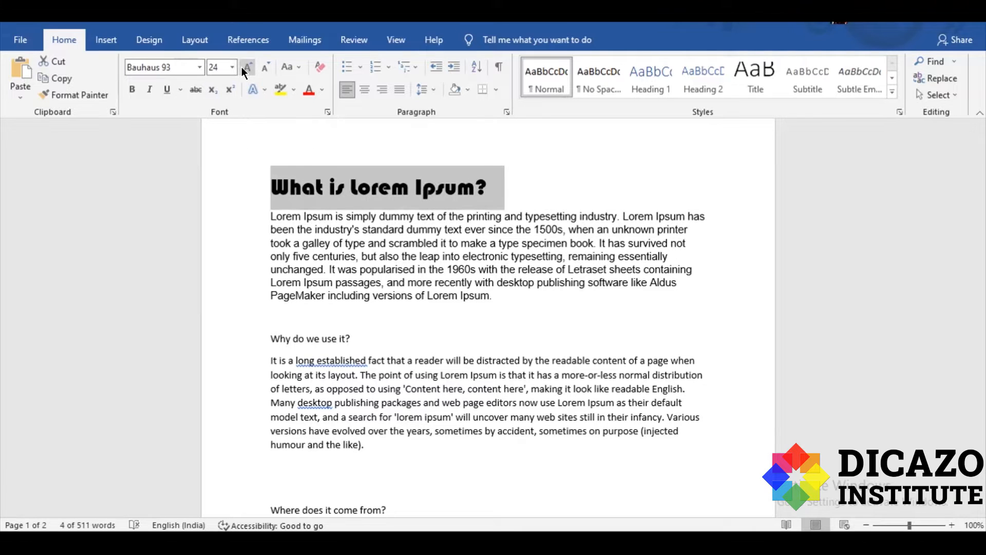
pyautogui.click(242, 67)
pyautogui.click(242, 66)
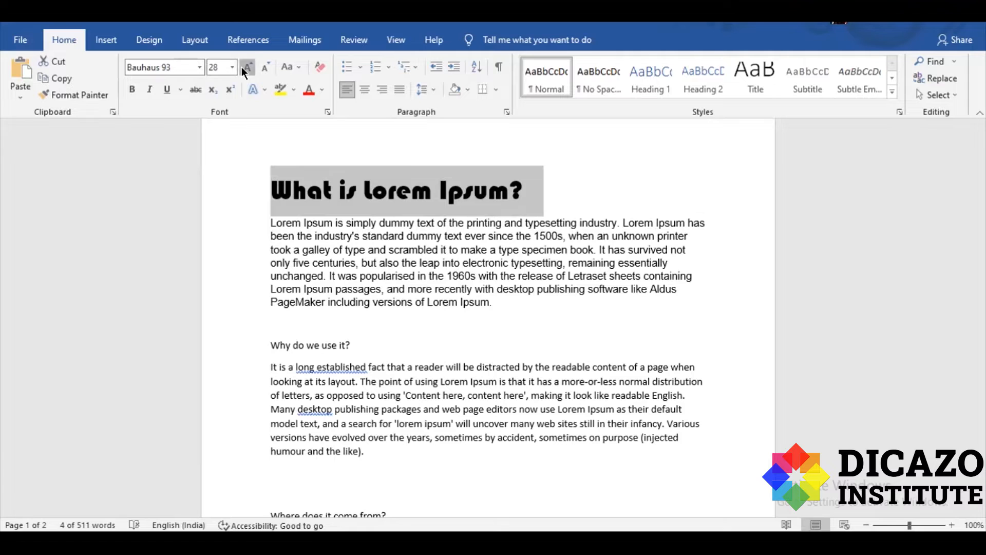
pyautogui.click(241, 66)
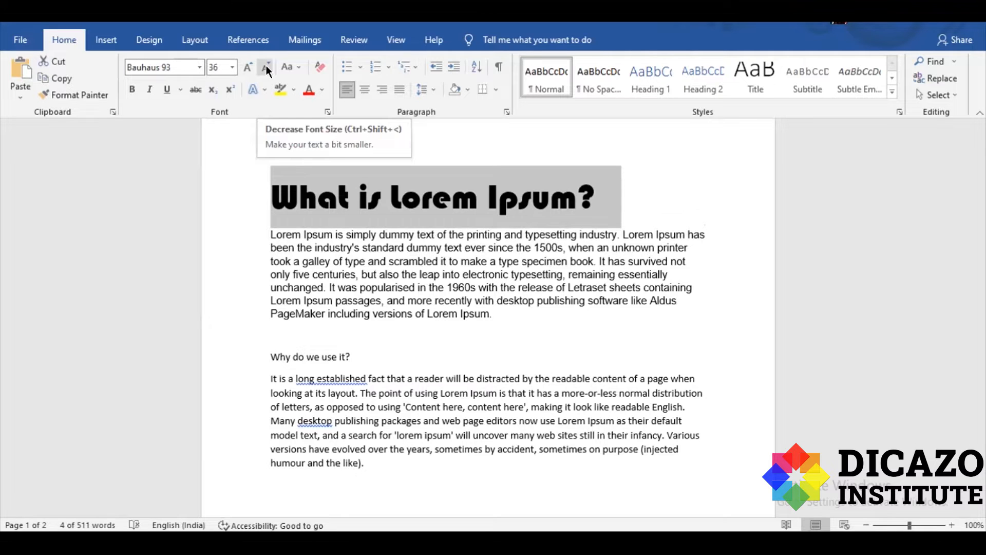
# Shrink the heading "What is Lorem Ipsum?" step by step with Decrease Font Size to below 14.
pyautogui.click(267, 69)
pyautogui.click(267, 70)
pyautogui.click(267, 70)
pyautogui.click(266, 69)
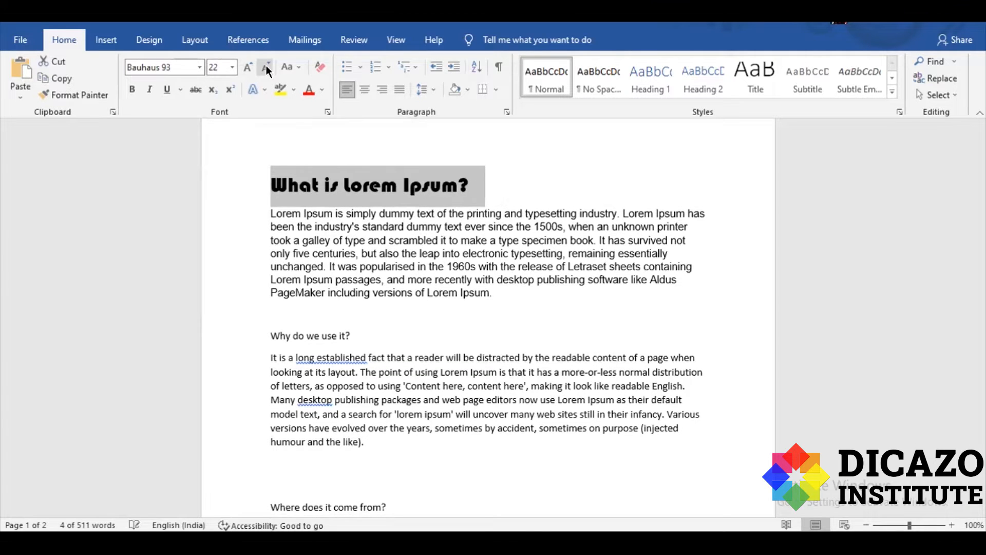
pyautogui.click(267, 69)
pyautogui.click(267, 69)
pyautogui.click(267, 70)
pyautogui.click(267, 70)
pyautogui.click(267, 70)
# Enlarge the heading "What is Lorem Ipsum?" step by step to font size 20 with Increase Font Size.
pyautogui.click(248, 69)
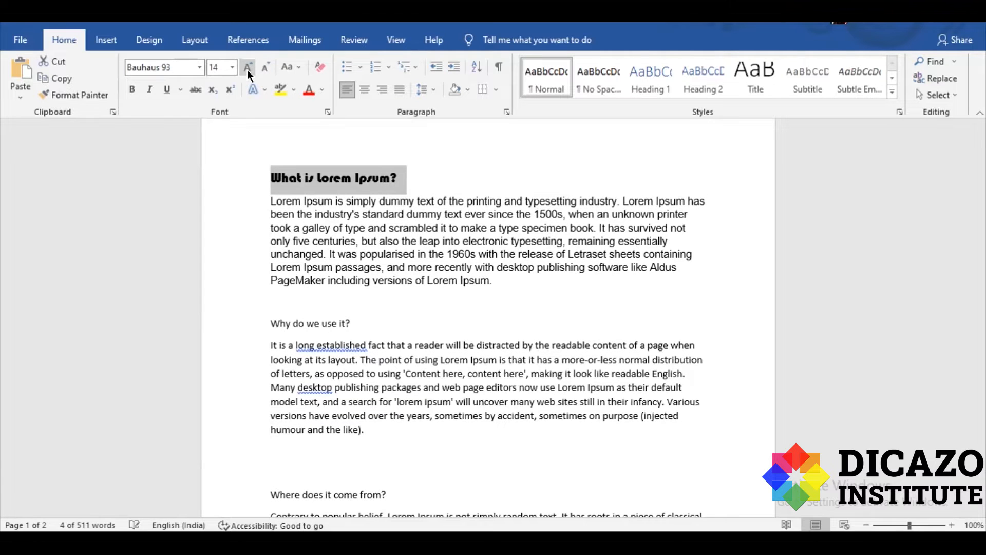
pyautogui.click(248, 70)
pyautogui.click(248, 70)
pyautogui.click(248, 69)
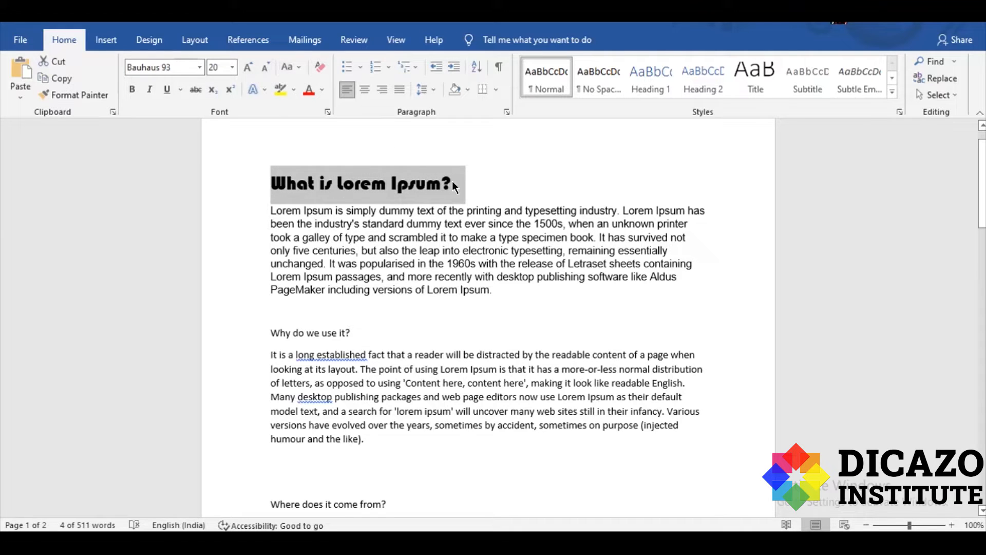
# Change the heading "What is Lorem Ipsum?" to sentence case, followed by lowercase.
pyautogui.click(299, 67)
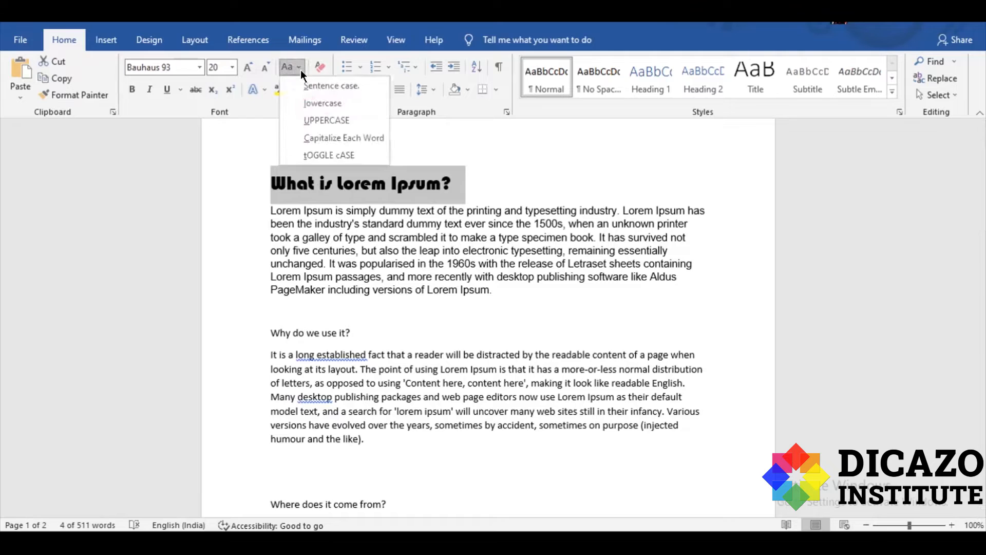
pyautogui.click(334, 86)
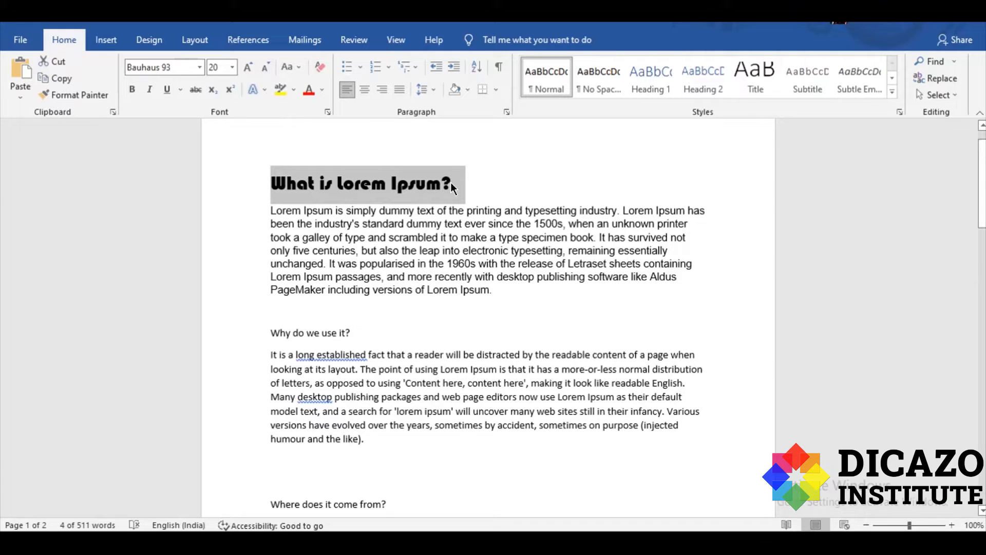
pyautogui.click(299, 70)
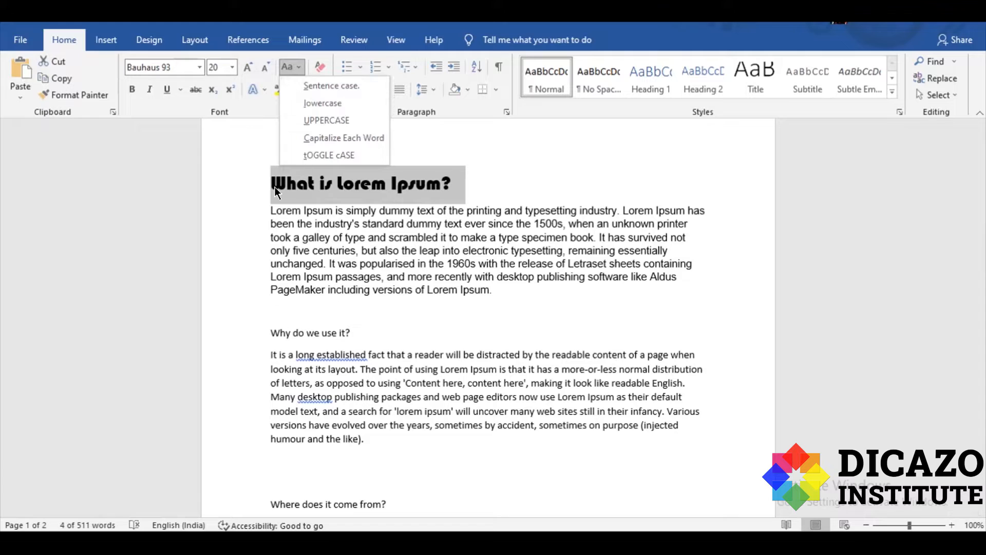
pyautogui.click(338, 106)
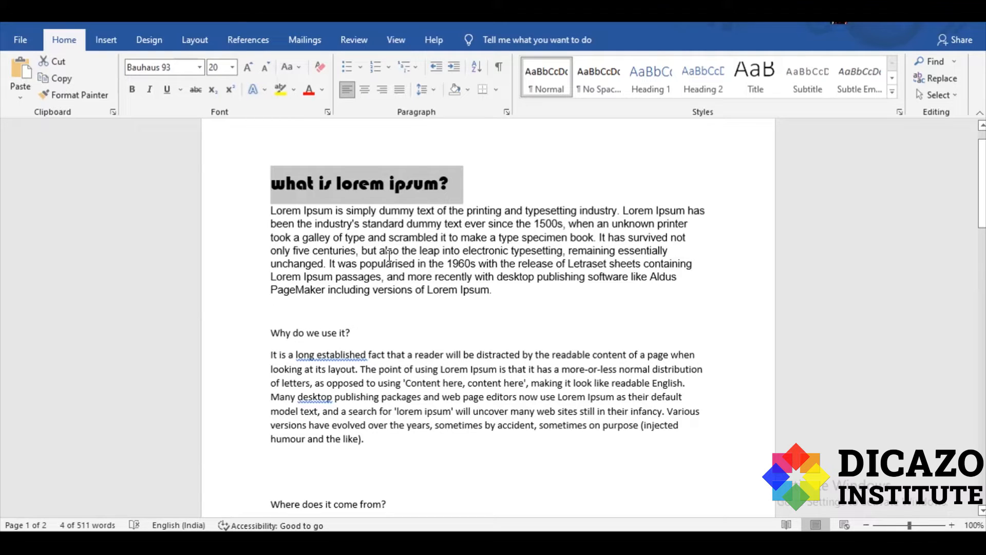
# Enlarge the lowercase heading to font size 28 with Increase Font Size and change it to sentence case.
pyautogui.click(266, 68)
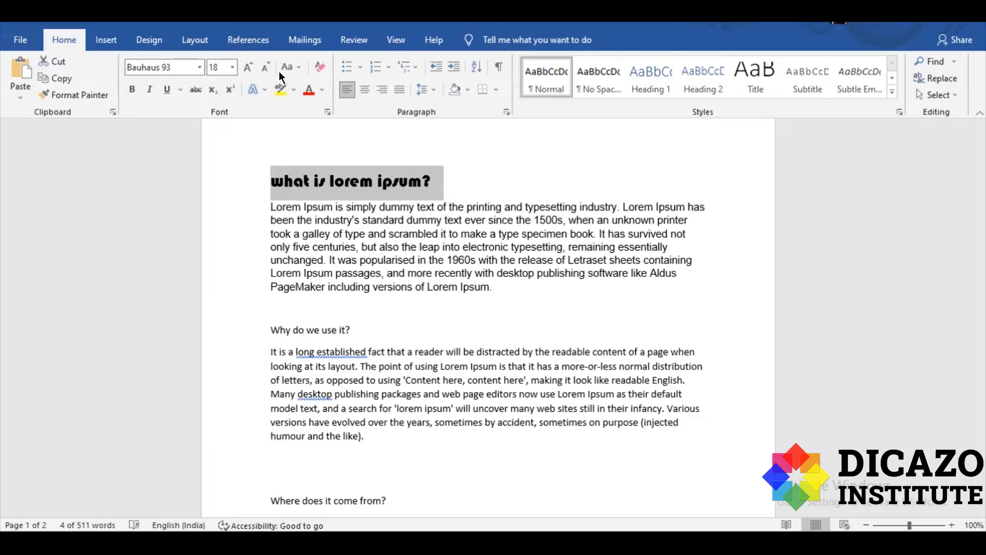
pyautogui.click(295, 66)
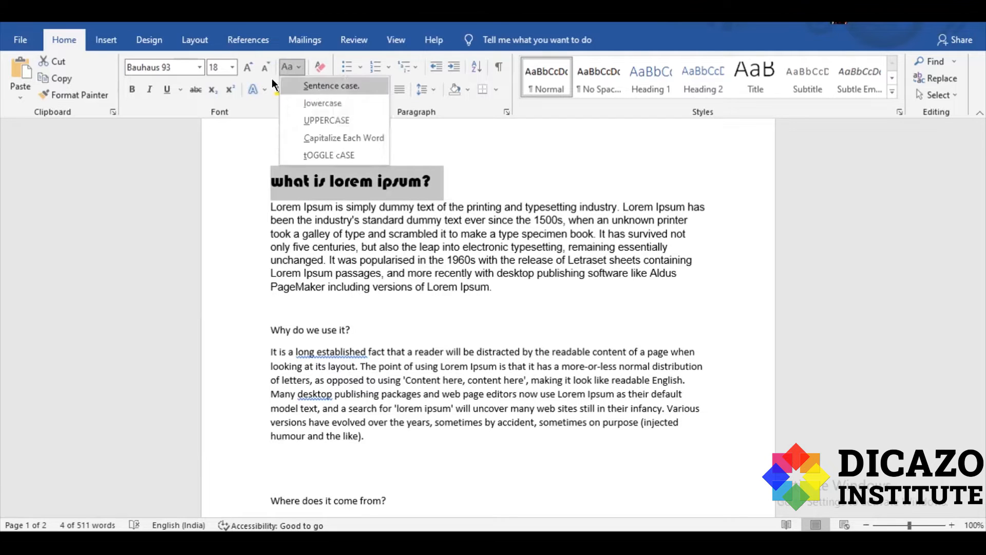
pyautogui.click(249, 69)
pyautogui.click(249, 69)
pyautogui.click(249, 69)
pyautogui.click(249, 69)
pyautogui.click(248, 69)
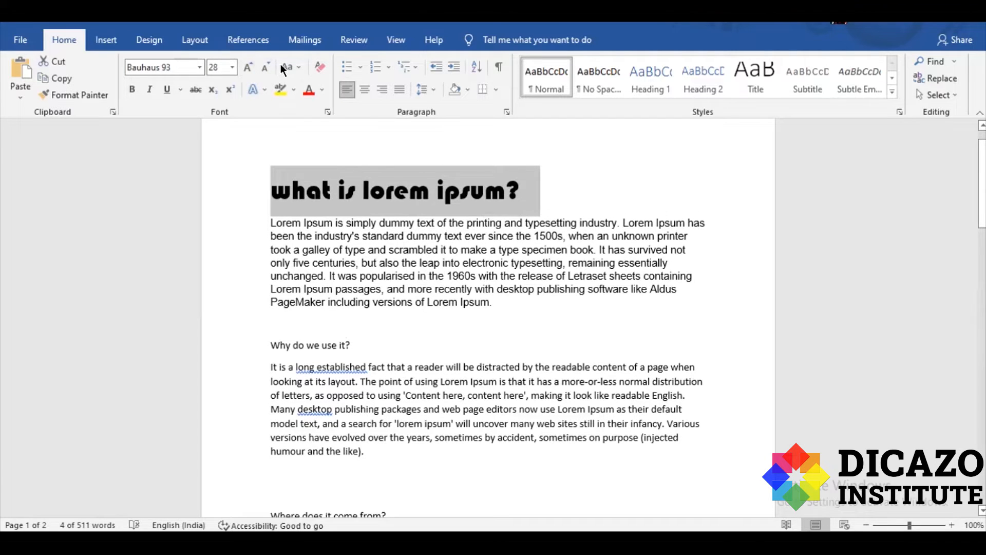
pyautogui.click(294, 65)
pyautogui.click(318, 85)
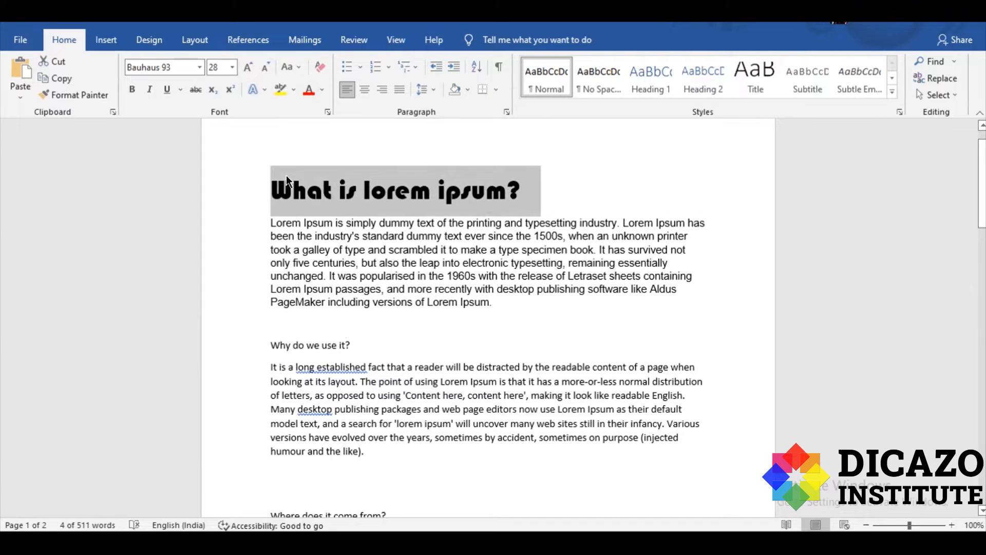
# Change the heading to UPPERCASE, followed by Capitalize Each Word.
pyautogui.click(292, 66)
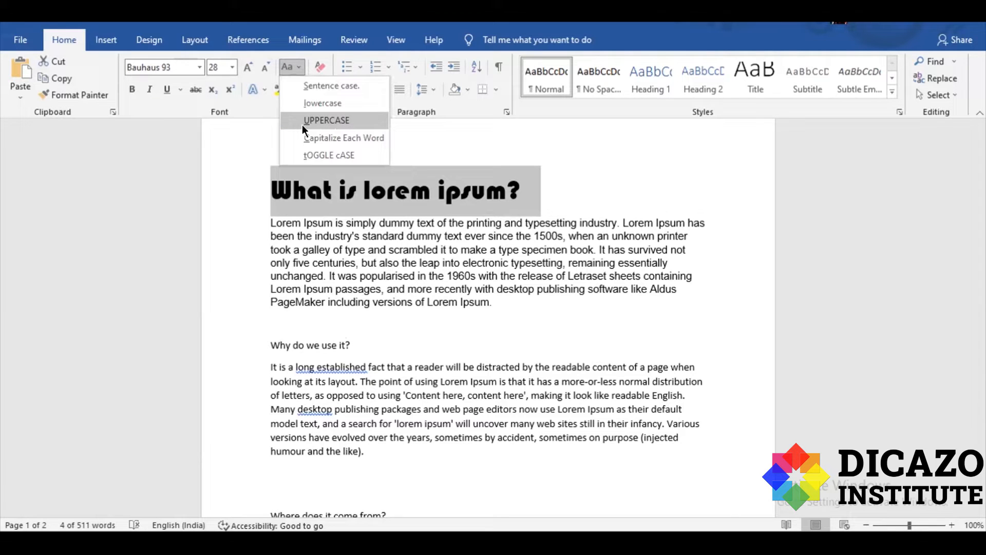
pyautogui.click(348, 121)
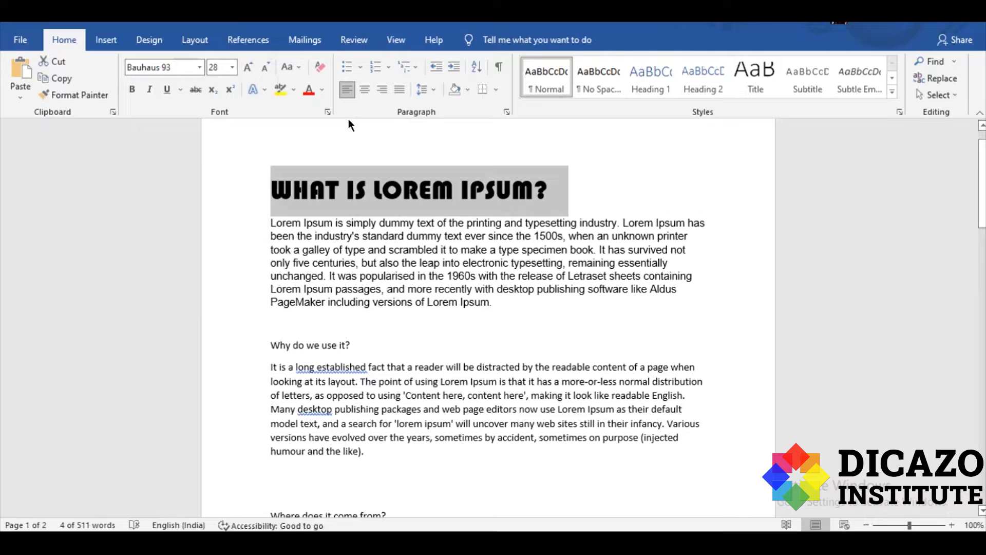
pyautogui.click(298, 67)
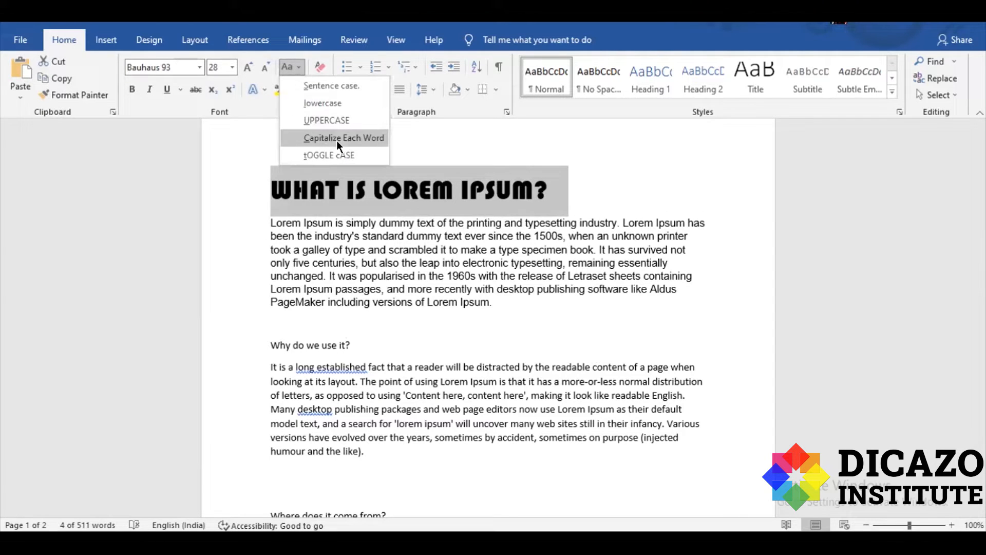
pyautogui.click(366, 138)
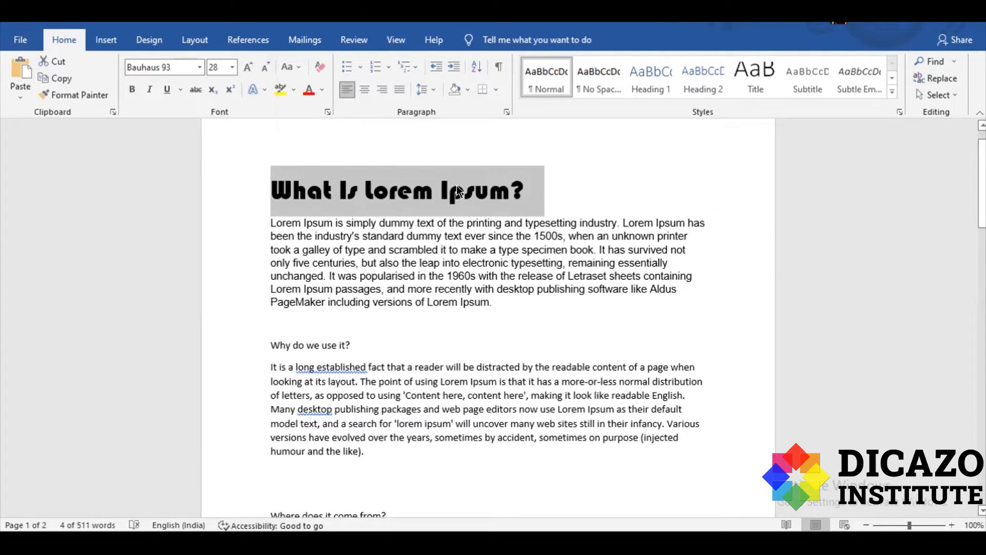
# Apply tOGGLE cASE to the heading and return it to sentence case.
pyautogui.click(295, 70)
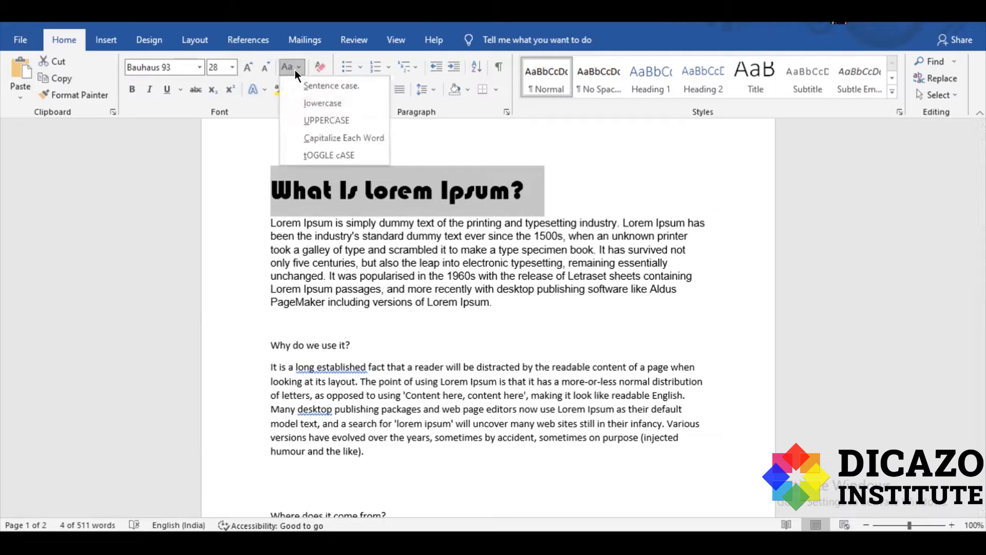
pyautogui.click(322, 155)
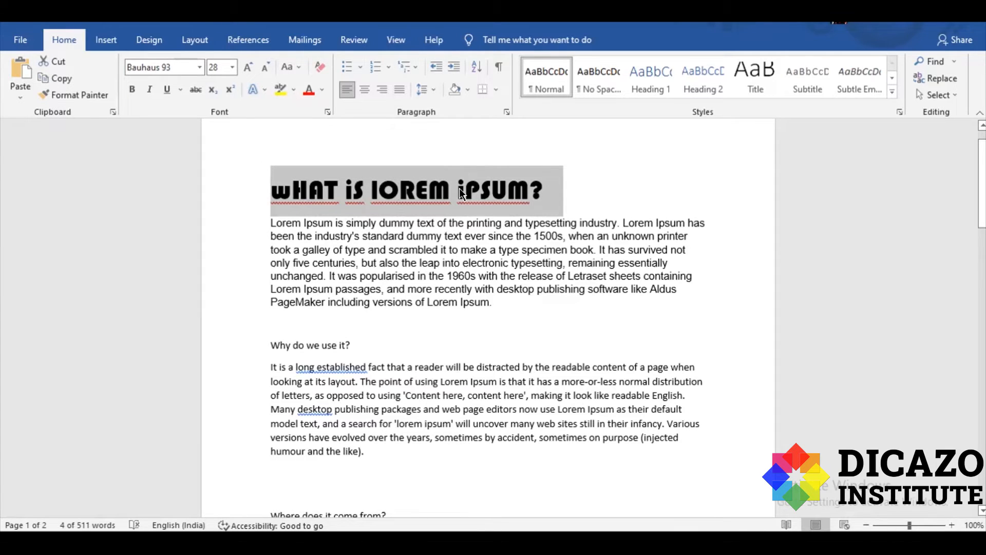
pyautogui.click(299, 68)
pyautogui.click(315, 86)
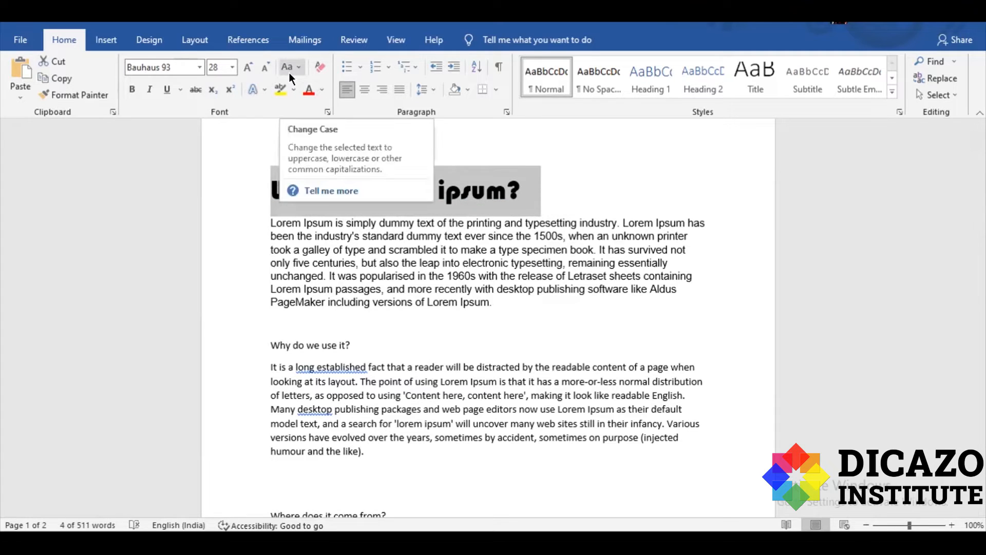
# Clear all formatting from the heading "What is lorem ipsum?" and make it bold.
pyautogui.click(315, 68)
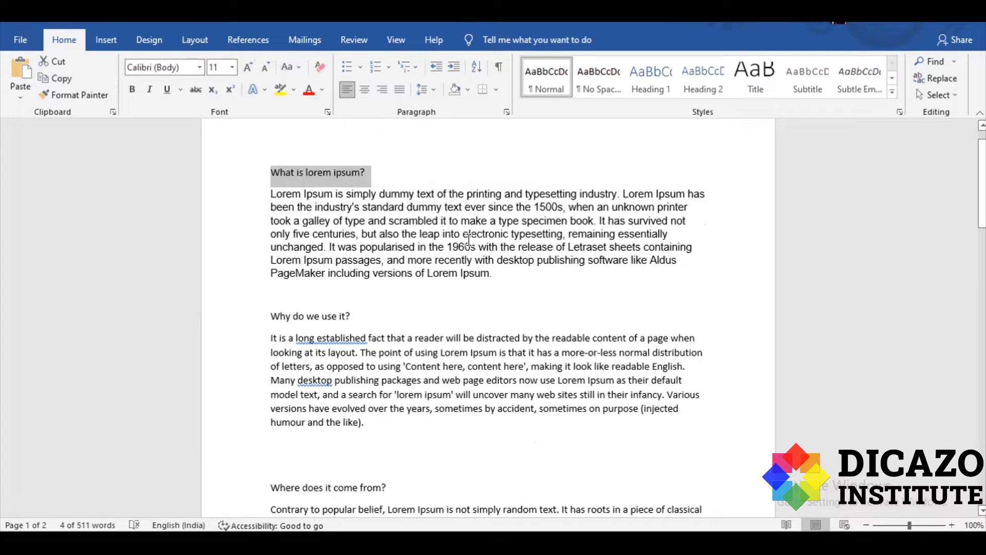
pyautogui.click(263, 172)
pyautogui.moveTo(264, 172); pyautogui.dragTo(375, 171)
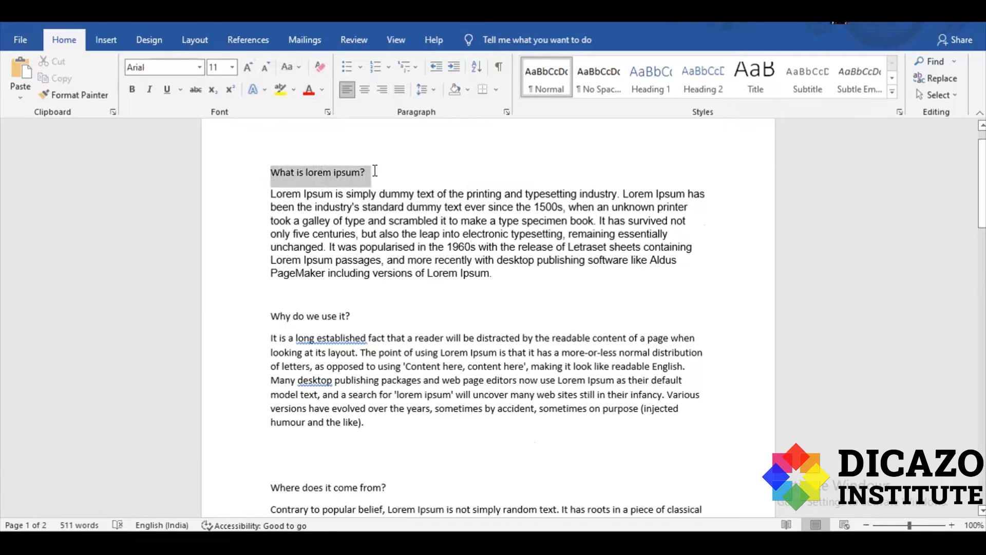
pyautogui.click(133, 96)
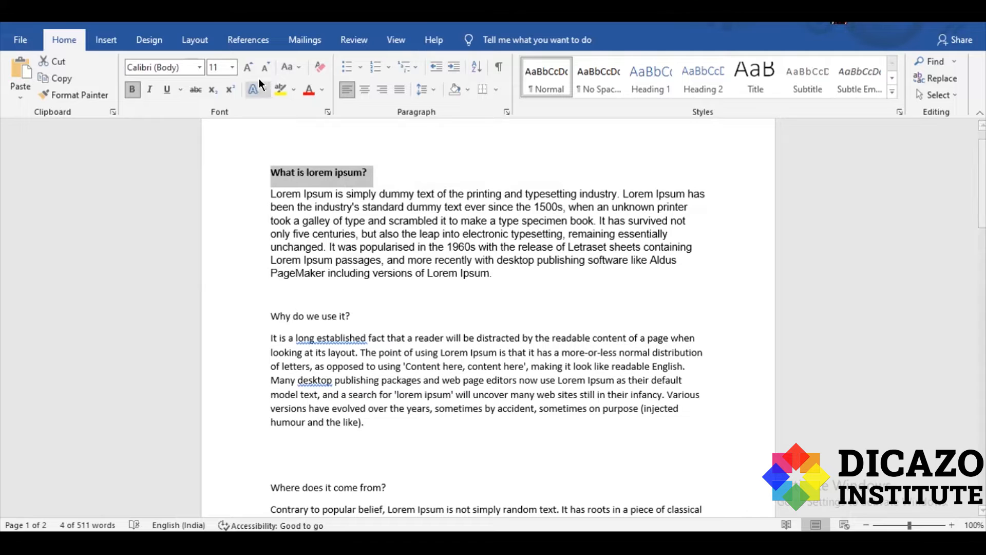
# Enlarge the heading step by step to font size 22 with Increase Font Size and remove its bold formatting.
pyautogui.click(248, 67)
pyautogui.click(248, 67)
pyautogui.click(248, 67)
pyautogui.click(248, 68)
pyautogui.click(248, 68)
pyautogui.click(248, 67)
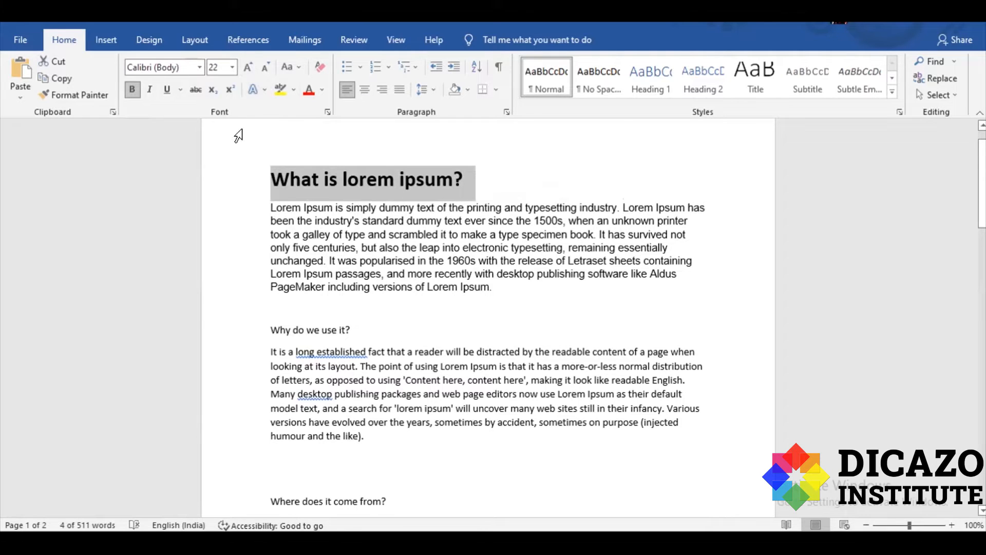
pyautogui.click(134, 94)
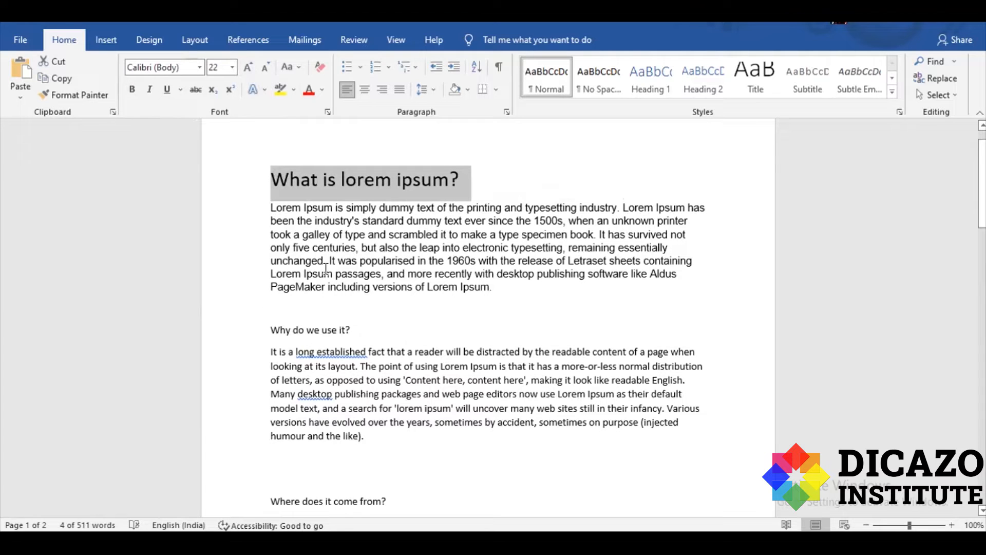
# Reselect the whole heading and toggle its italic formatting on and off.
pyautogui.click(589, 213)
pyautogui.moveTo(462, 179); pyautogui.dragTo(244, 191)
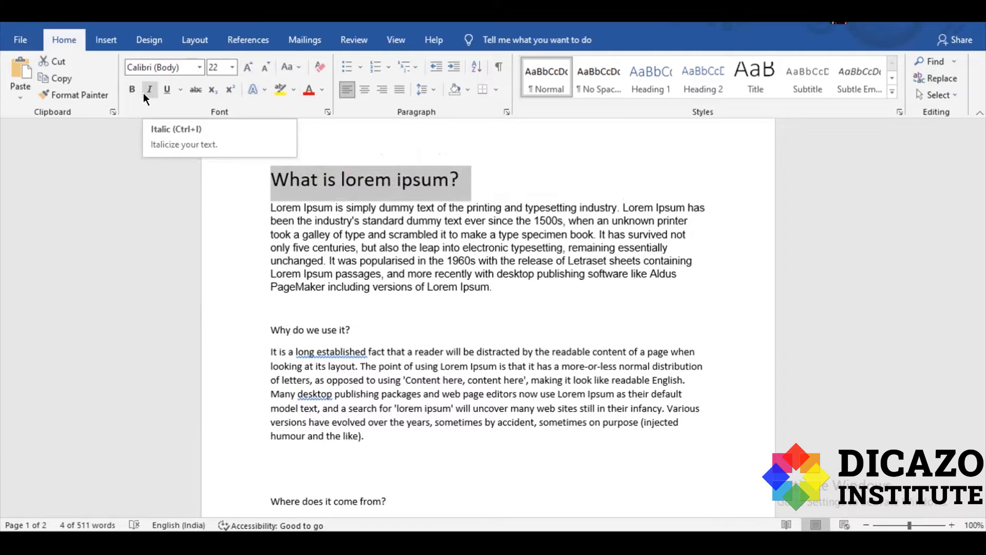
pyautogui.click(149, 90)
pyautogui.click(149, 89)
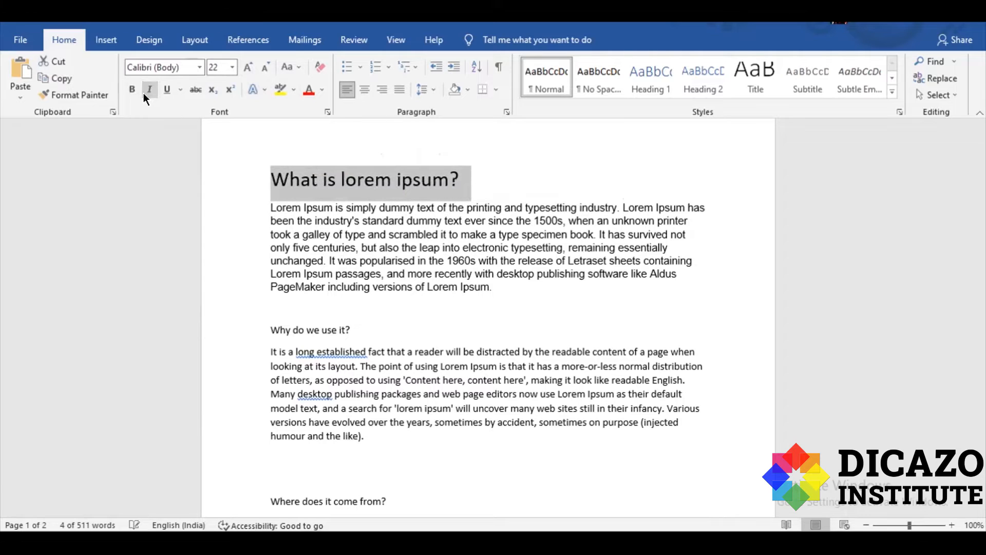
pyautogui.click(149, 89)
# Italicize the heading "What is lorem ipsum?" and undo the italic formatting.
pyautogui.click(952, 525)
pyautogui.click(952, 525)
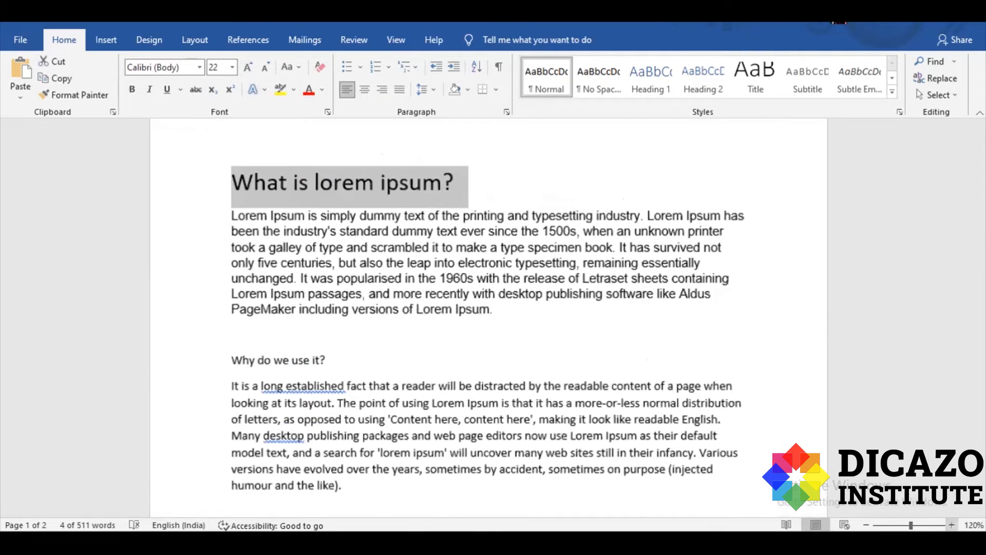
pyautogui.click(952, 525)
pyautogui.click(952, 525)
pyautogui.click(951, 525)
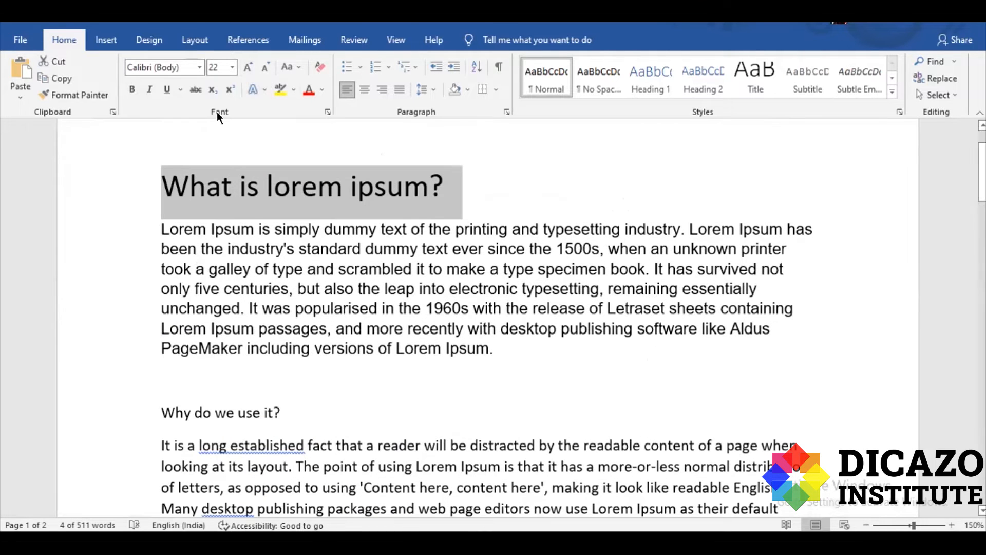
pyautogui.click(150, 93)
pyautogui.click(571, 209)
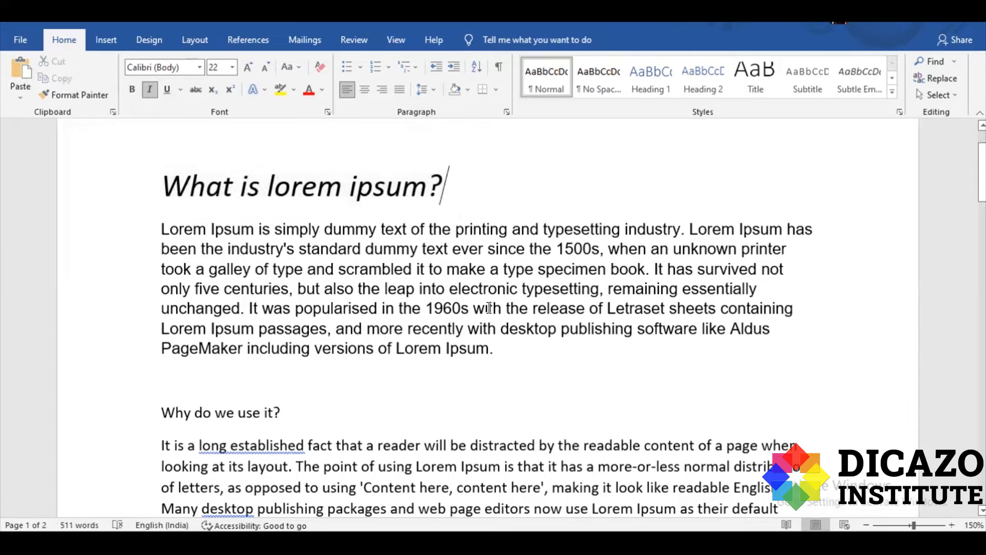
pyautogui.hotkey('ctrl', 'z')
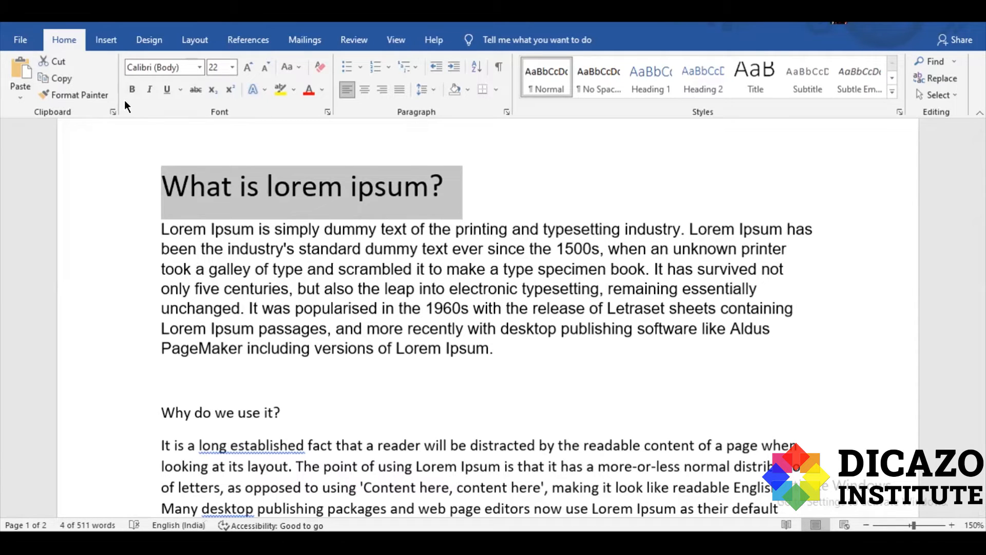
# Apply bold, italic and underline formatting together to the heading.
pyautogui.click(130, 94)
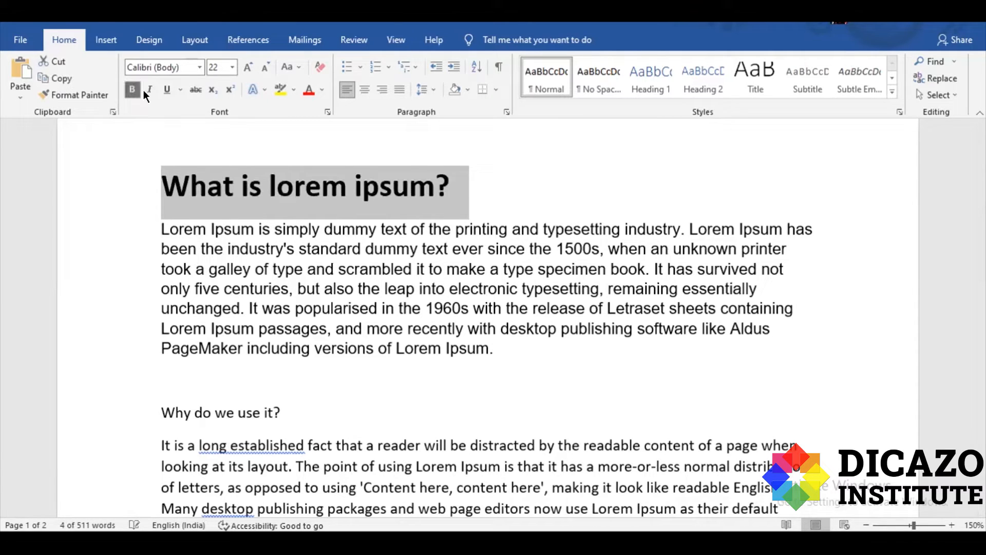
pyautogui.click(144, 90)
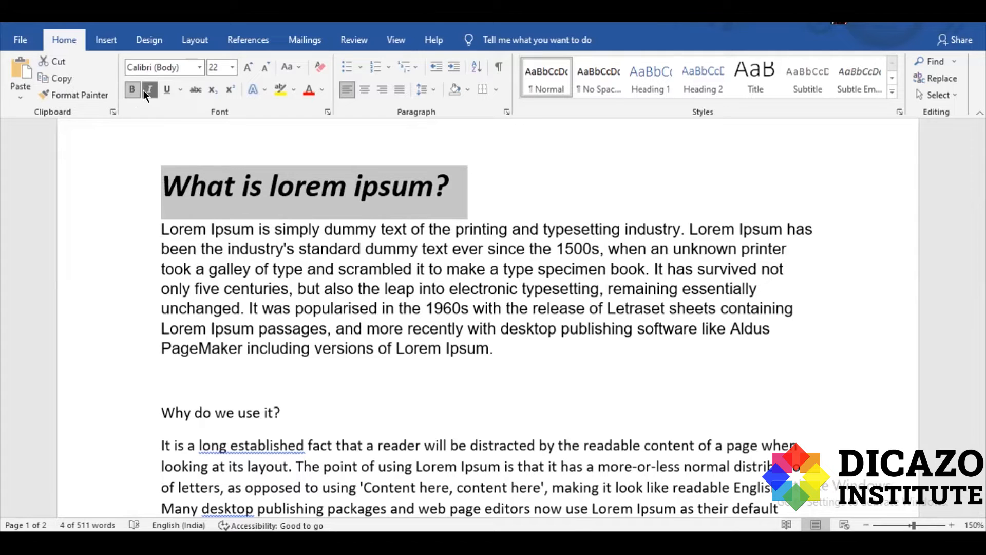
pyautogui.click(163, 91)
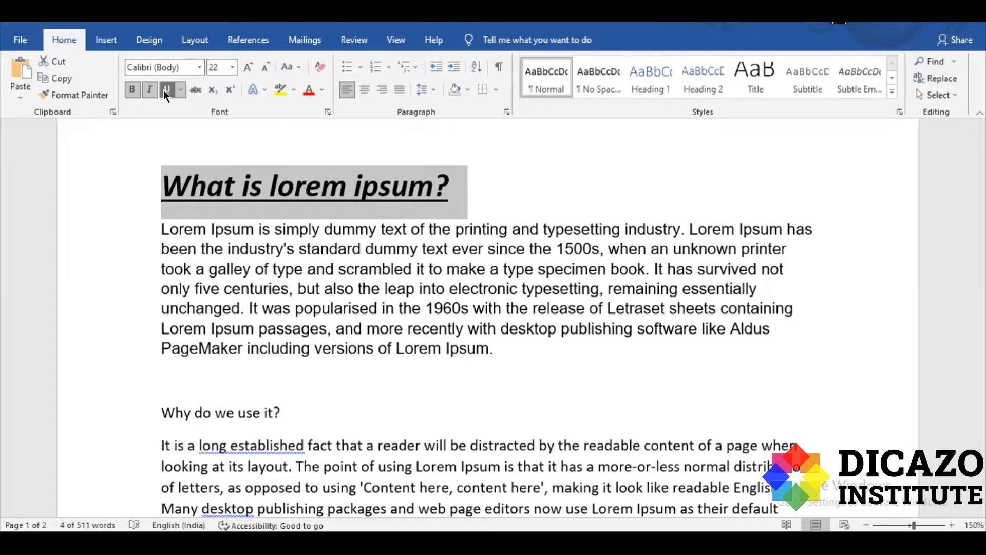
# Set the heading's underline color to a red chosen from the standard palette of More Colors, and deselect the heading.
pyautogui.click(181, 90)
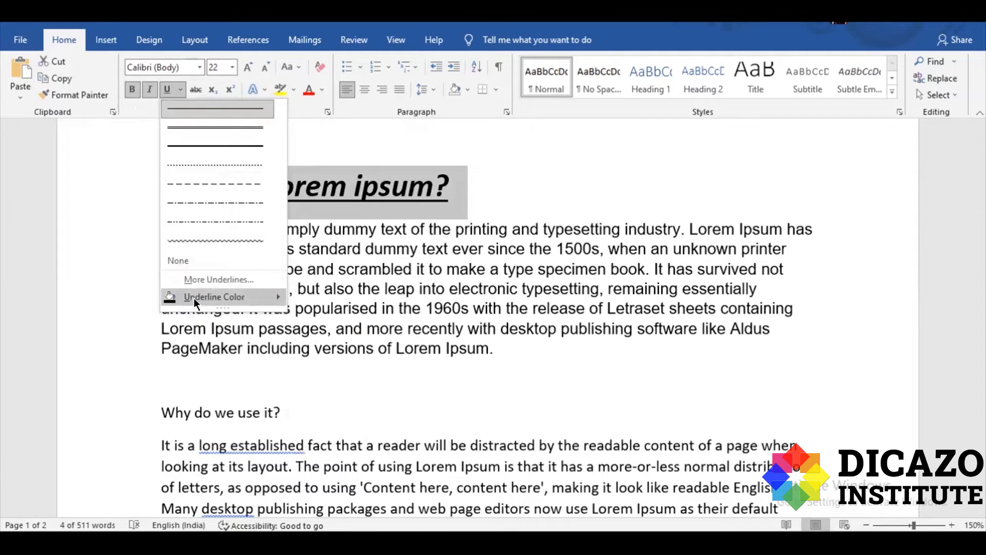
pyautogui.moveTo(193, 298)
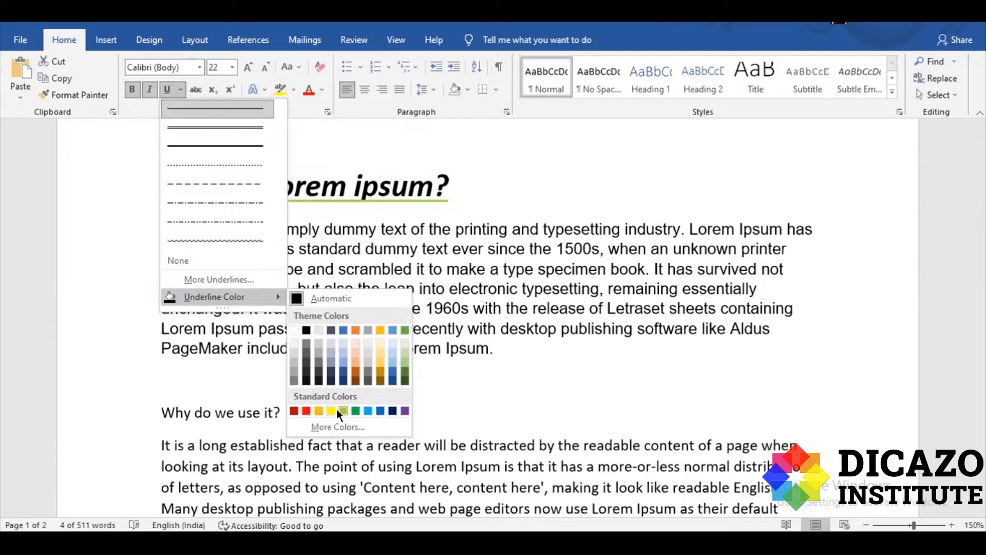
pyautogui.click(339, 426)
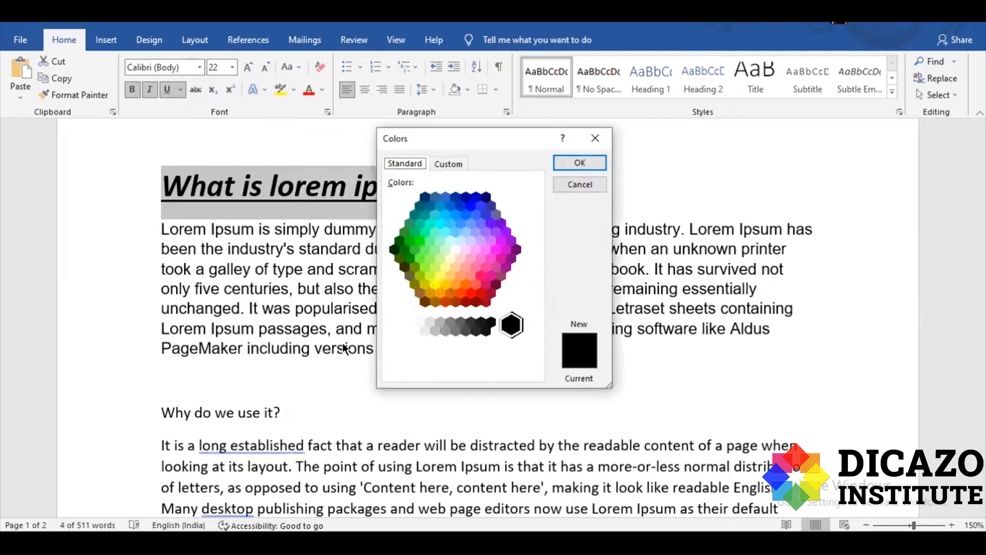
pyautogui.moveTo(516, 135); pyautogui.dragTo(691, 128)
pyautogui.moveTo(637, 207); pyautogui.dragTo(645, 287)
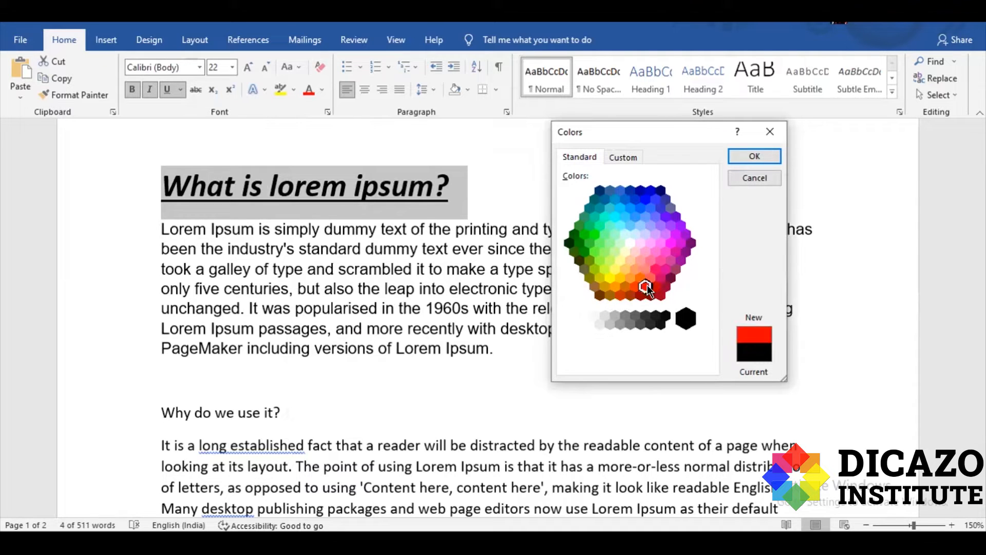
pyautogui.click(746, 158)
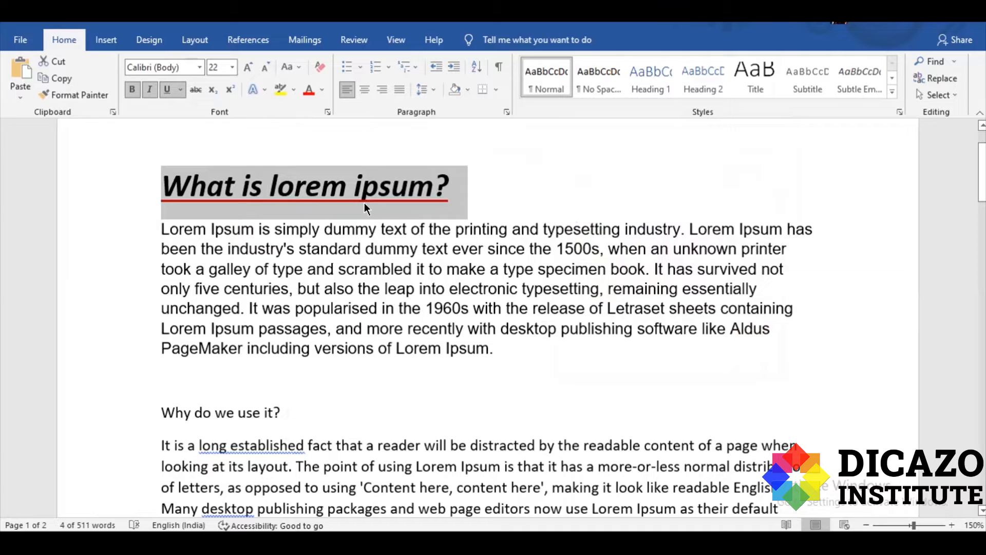
pyautogui.click(516, 199)
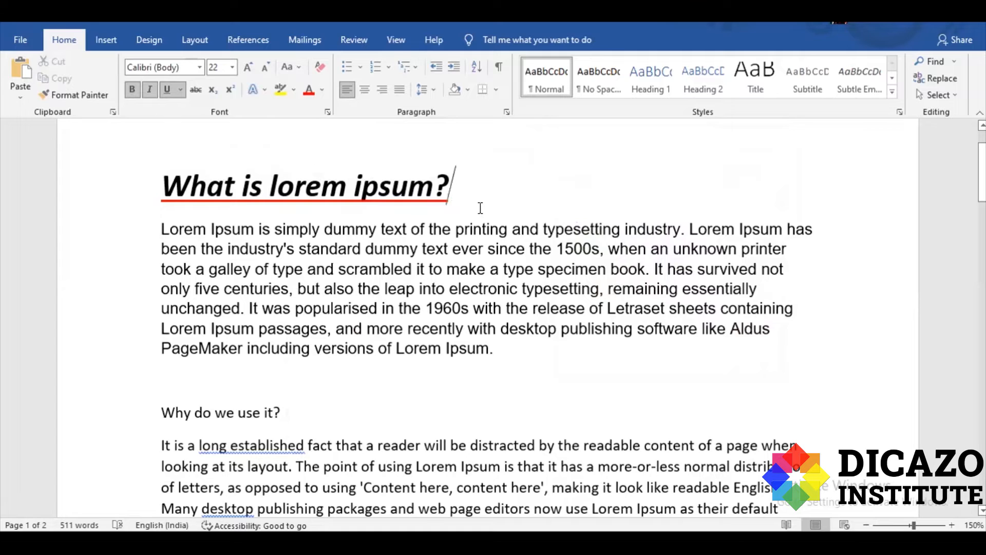
# Remove the bold, italic and underline formatting from the heading "What is lorem ipsum?".
pyautogui.moveTo(480, 207); pyautogui.dragTo(160, 195)
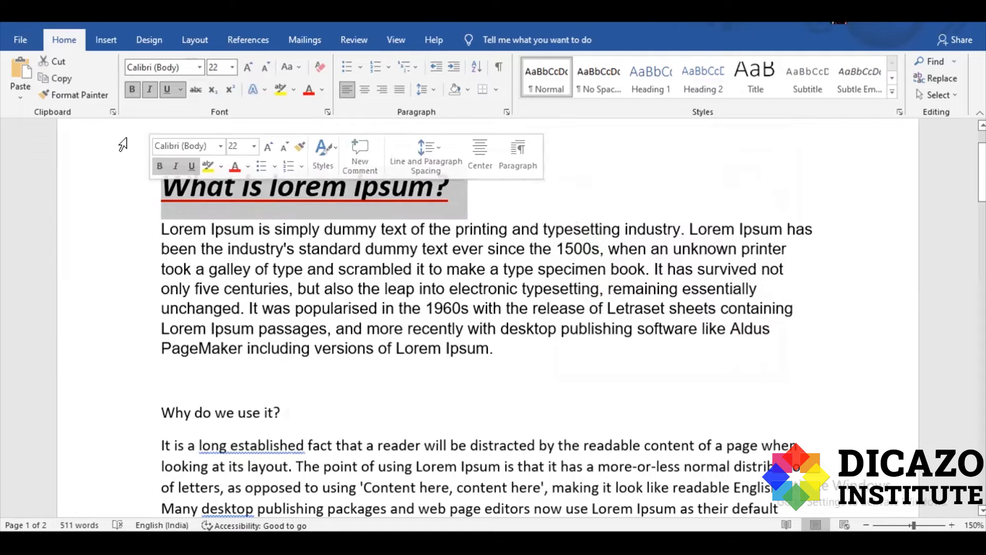
pyautogui.click(133, 91)
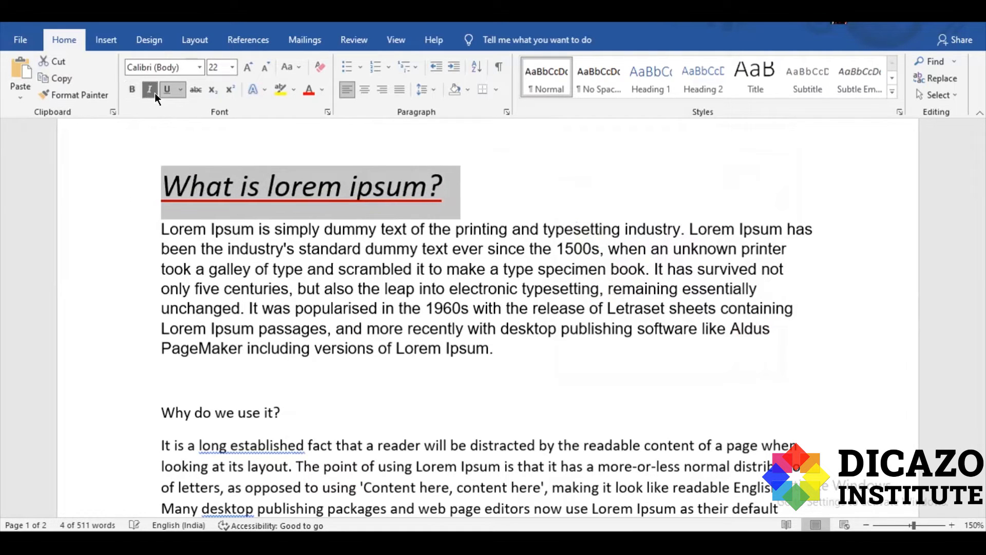
pyautogui.click(152, 91)
pyautogui.click(172, 93)
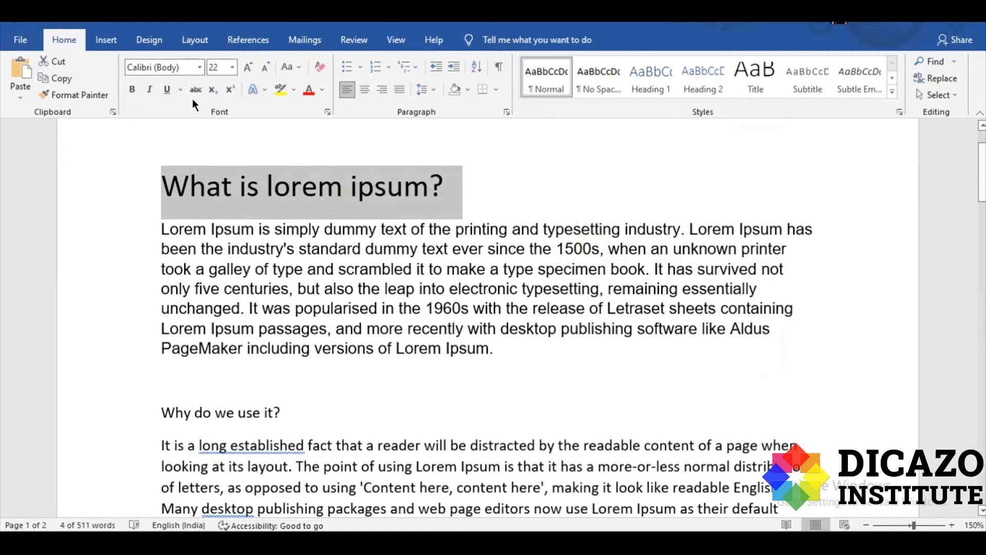
# Reapply bold, italic and underline to the selected heading, and clear all of its formatting.
pyautogui.click(133, 91)
pyautogui.click(150, 91)
pyautogui.click(167, 90)
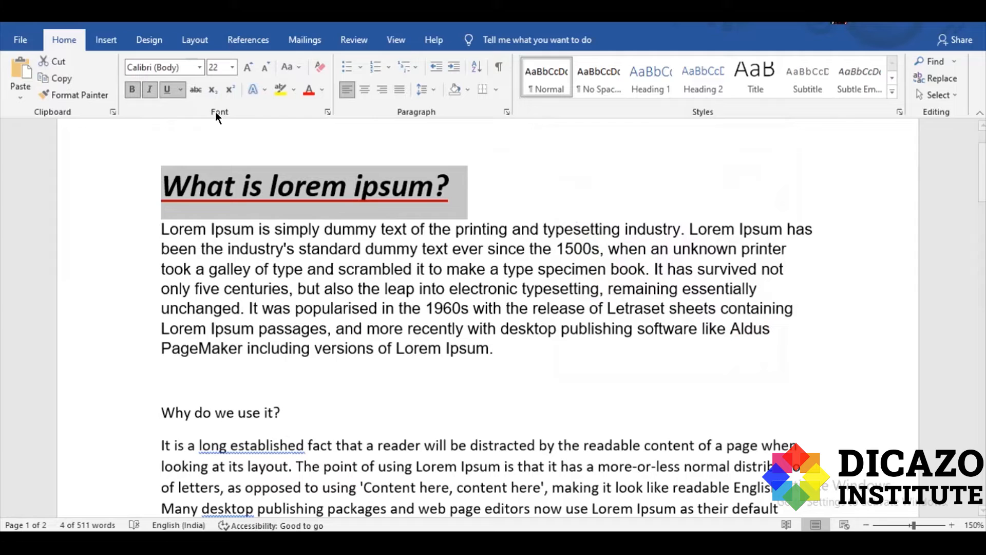
pyautogui.click(320, 69)
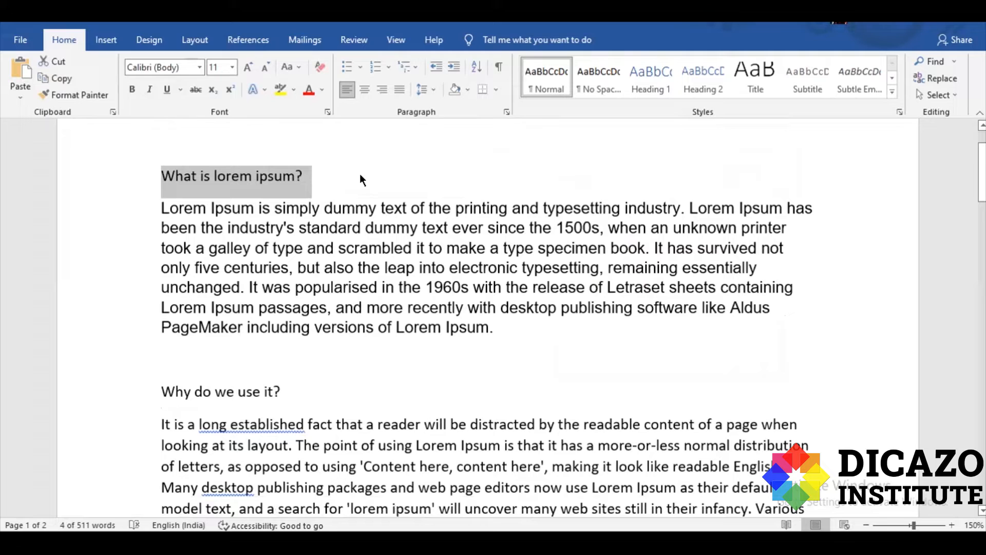
# Apply strikethrough to the heading "What is lorem ipsum?" and remove it again.
pyautogui.click(194, 90)
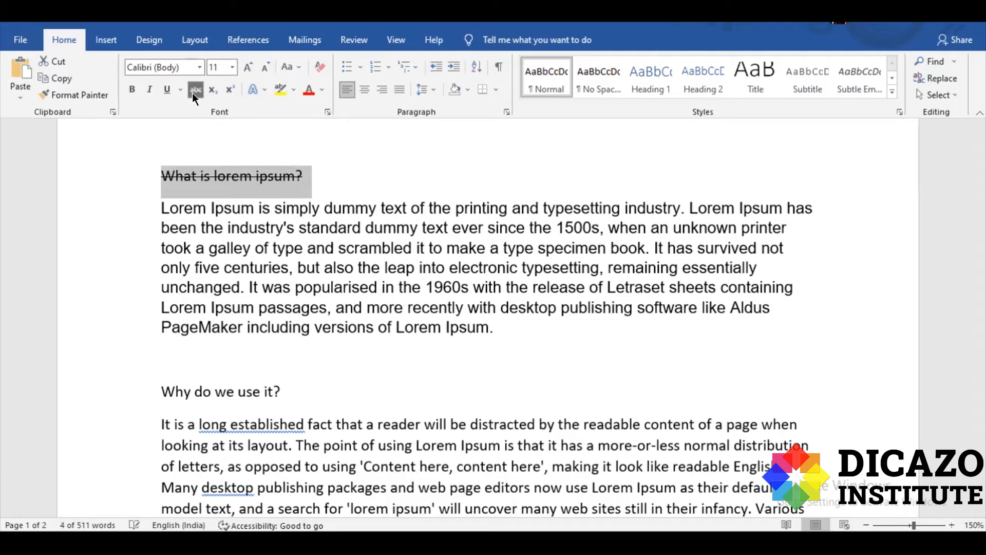
pyautogui.click(302, 177)
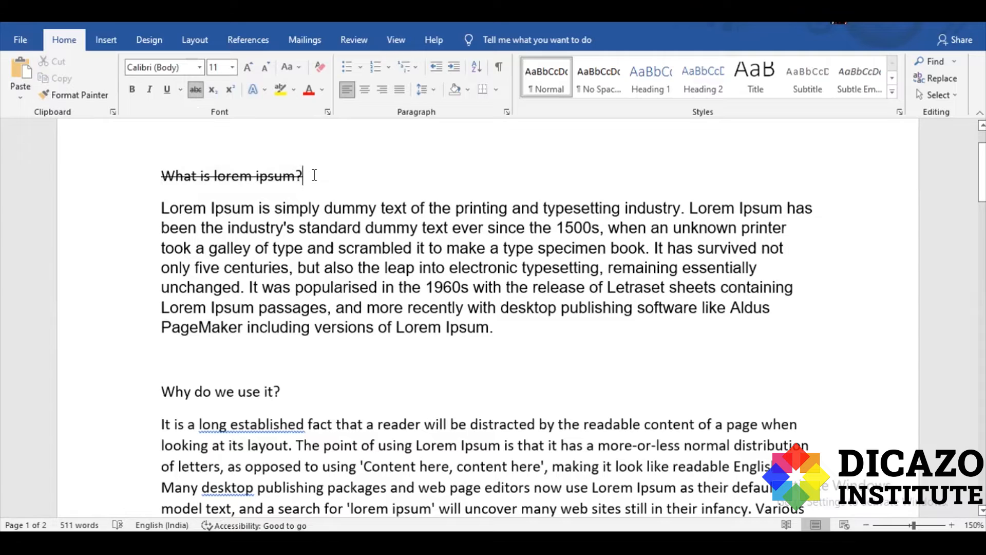
pyautogui.moveTo(314, 175); pyautogui.dragTo(160, 184)
pyautogui.click(196, 90)
# Add a new line below the heading "What is lorem ipsum?" containing the text H2.
pyautogui.click(362, 169)
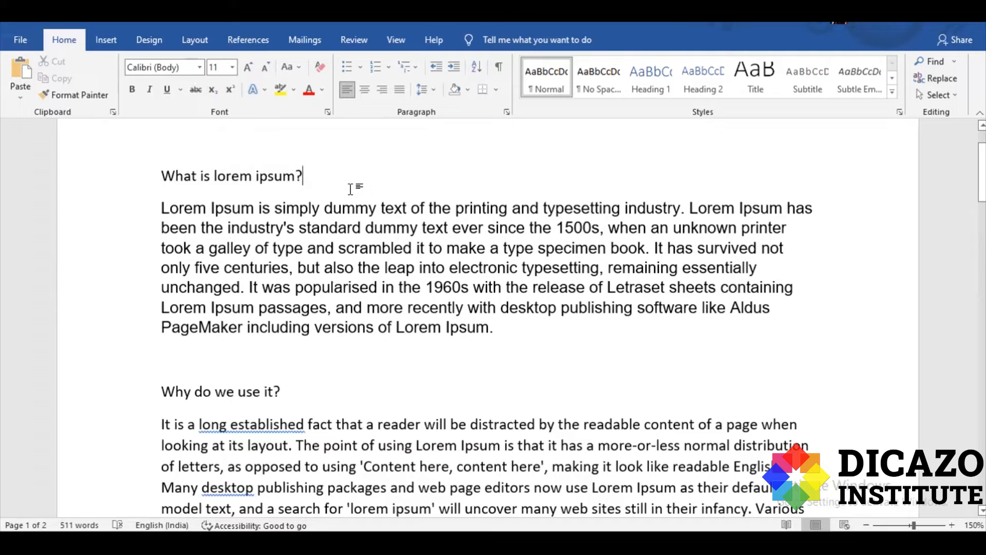
pyautogui.press('Return')
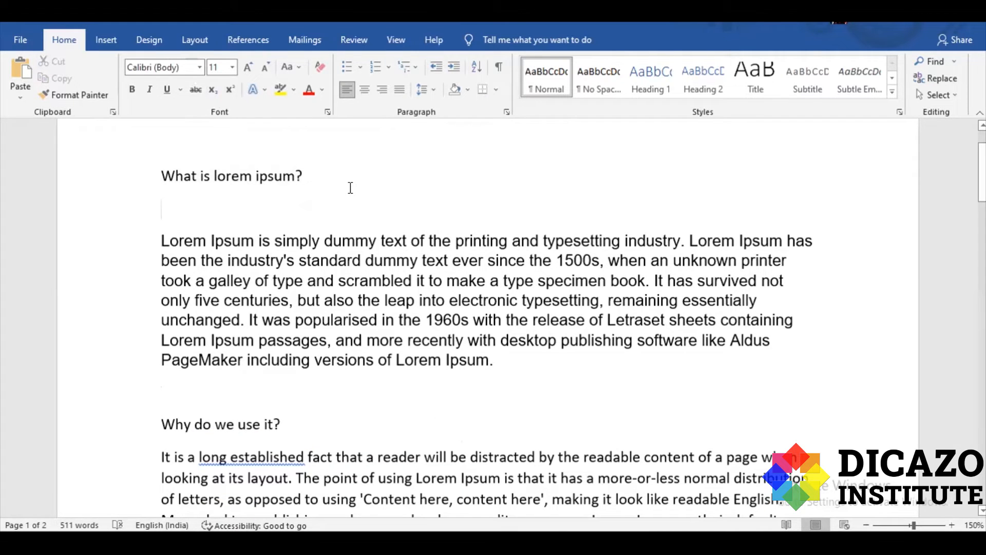
pyautogui.write('H2')
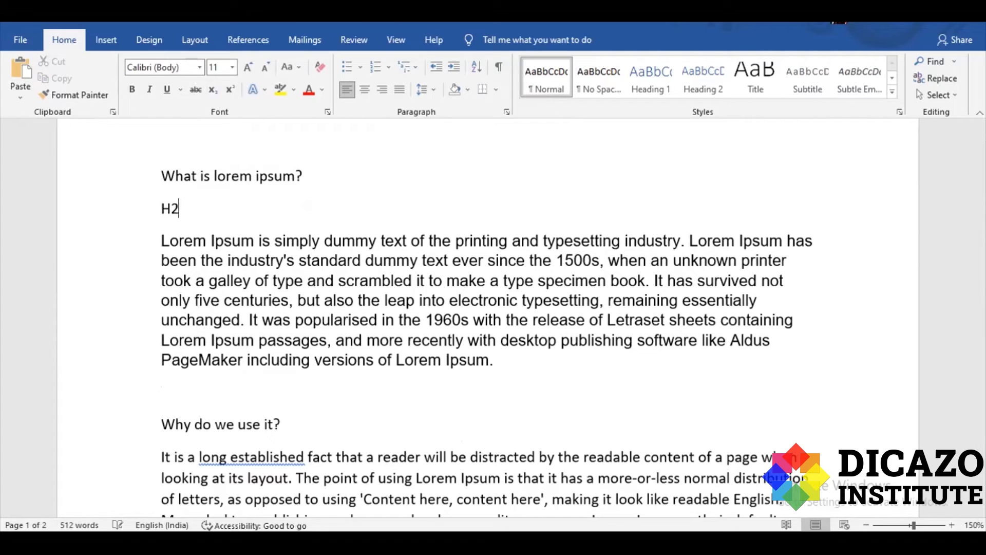
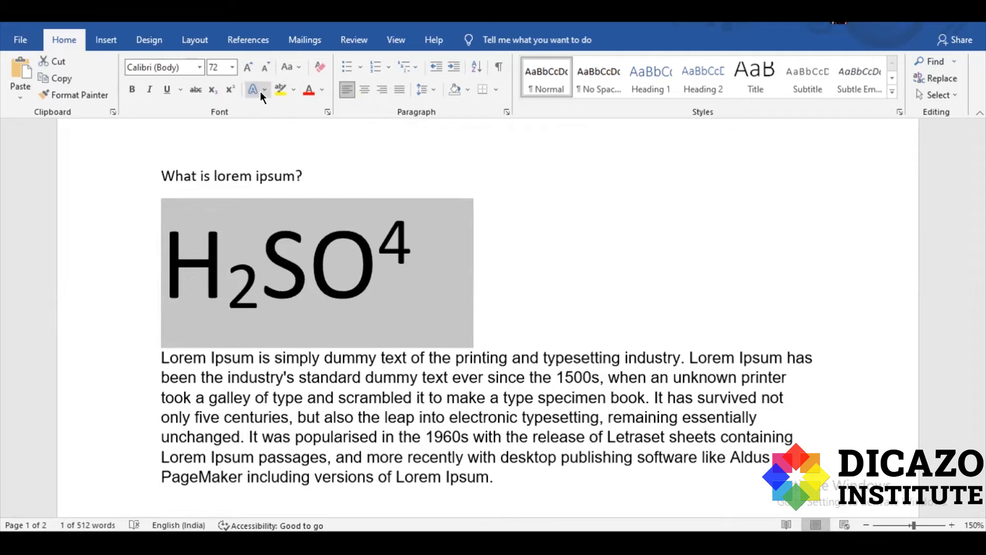
# Apply the blue text effect with a reflection to the H2SO4 formula and deselect it.
pyautogui.click(262, 91)
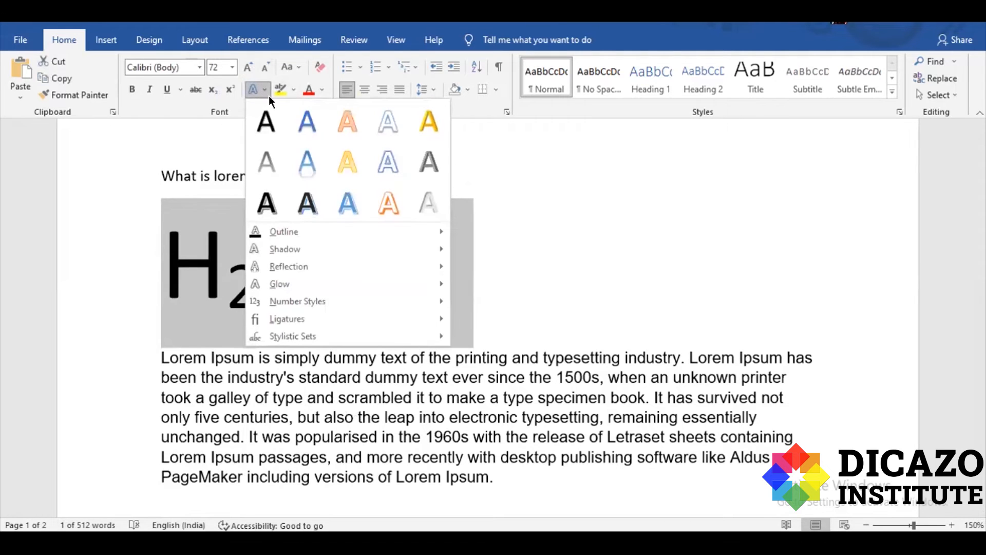
pyautogui.click(307, 163)
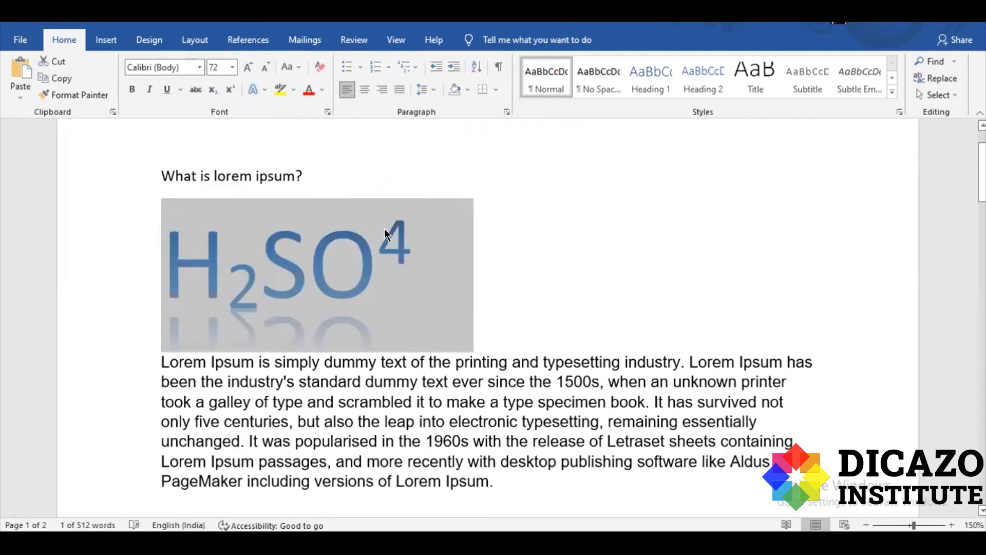
pyautogui.click(481, 267)
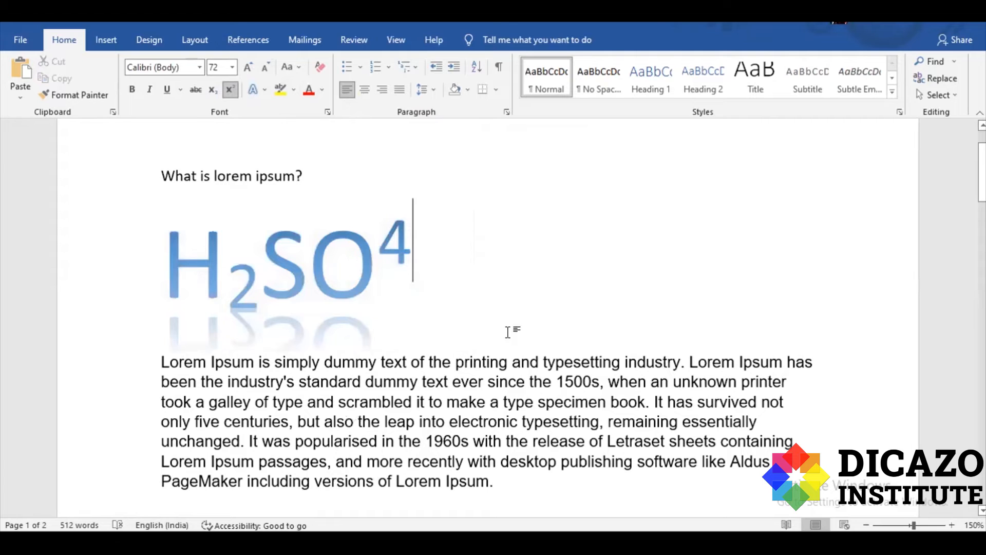
# Apply the bold black text effect with a blue hard shadow to the whole H2SO4 formula.
pyautogui.moveTo(463, 267); pyautogui.dragTo(170, 268)
pyautogui.click(260, 90)
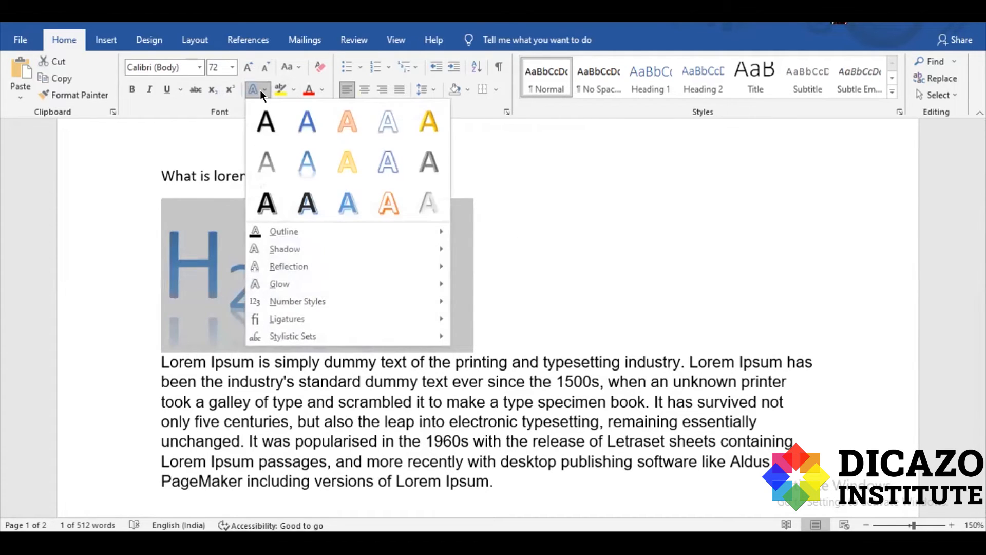
pyautogui.click(314, 206)
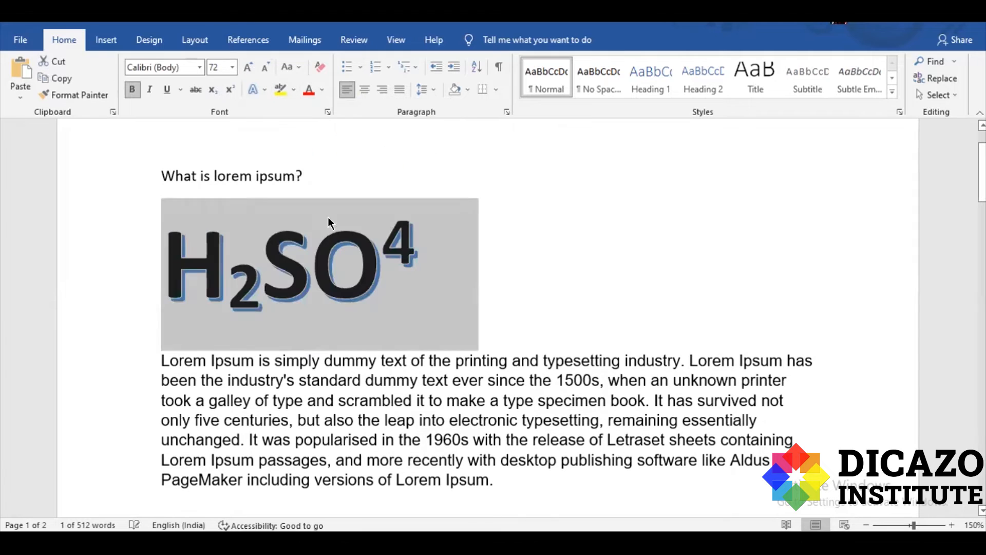
pyautogui.click(557, 309)
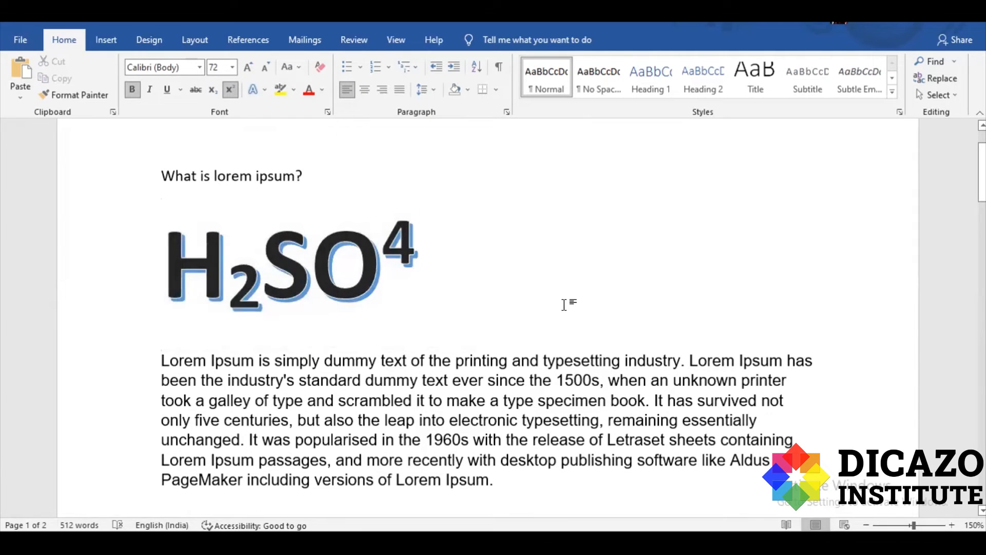
# Set the text outline of the H2SO4 formula to dark red from the standard colors.
pyautogui.moveTo(396, 280); pyautogui.dragTo(163, 286)
pyautogui.click(258, 88)
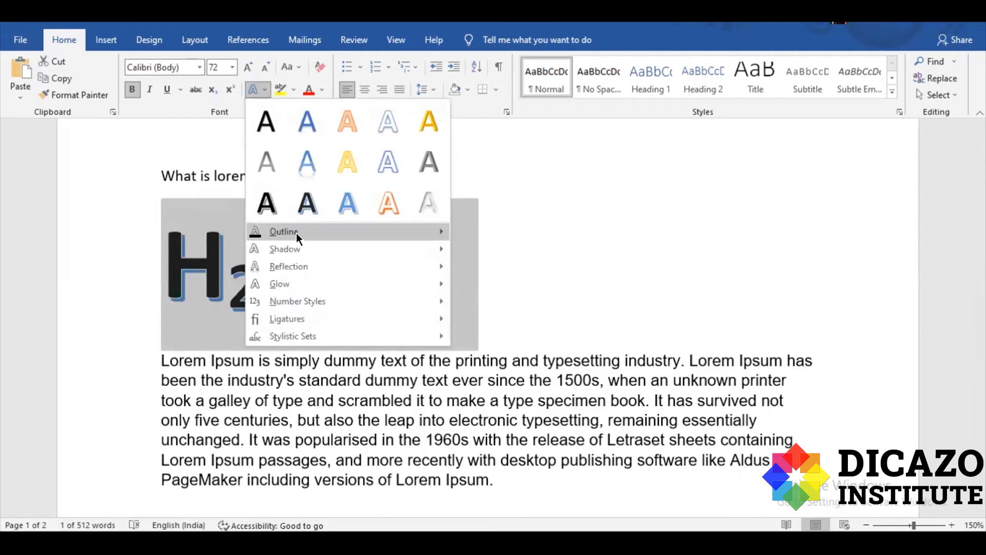
pyautogui.moveTo(297, 234)
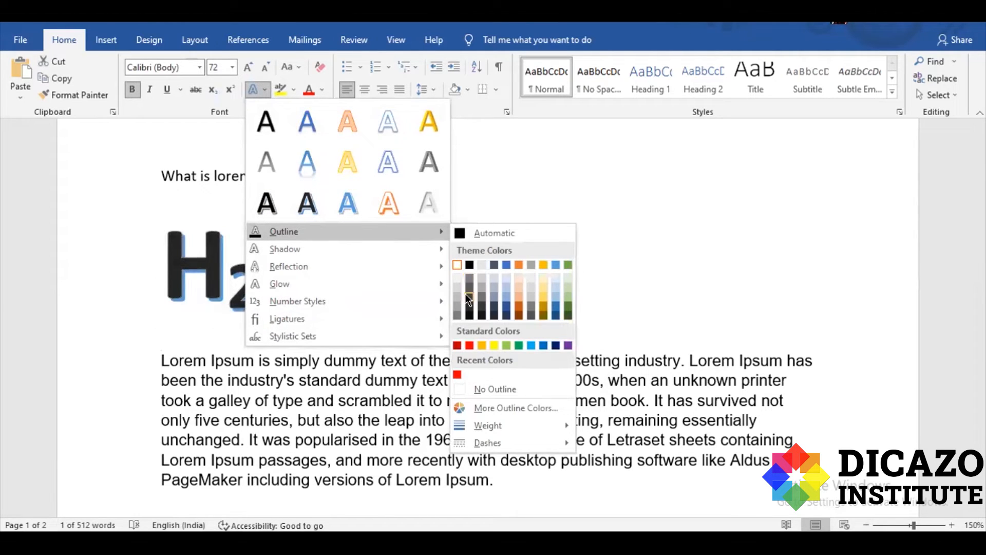
pyautogui.click(455, 344)
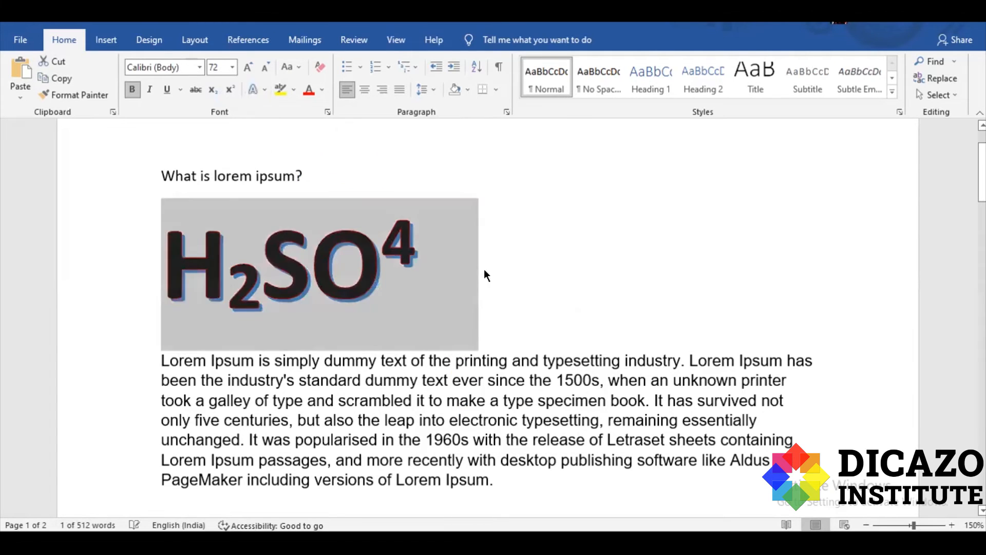
pyautogui.click(484, 269)
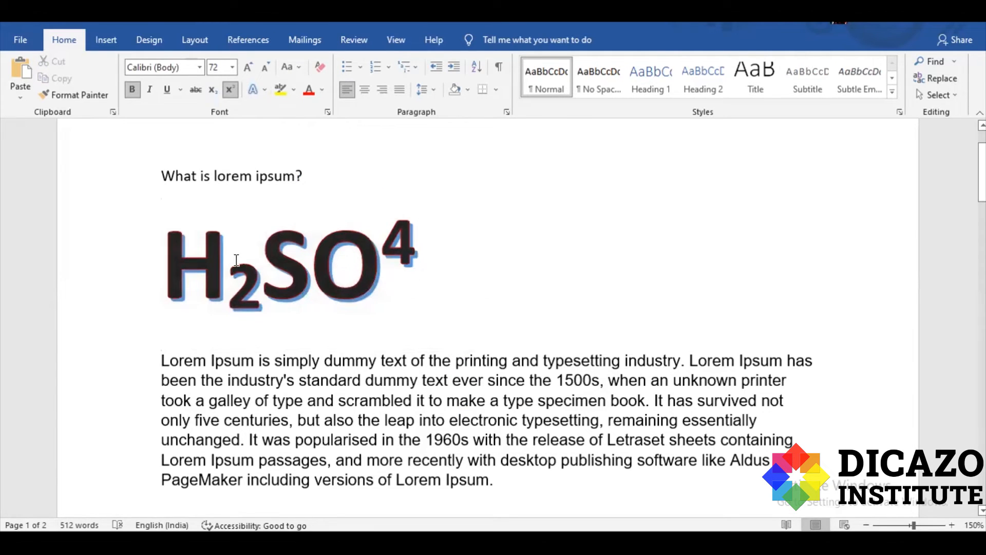
# Apply the second Perspective shadow variation to the whole H2SO4 formula.
pyautogui.moveTo(440, 260); pyautogui.dragTo(152, 217)
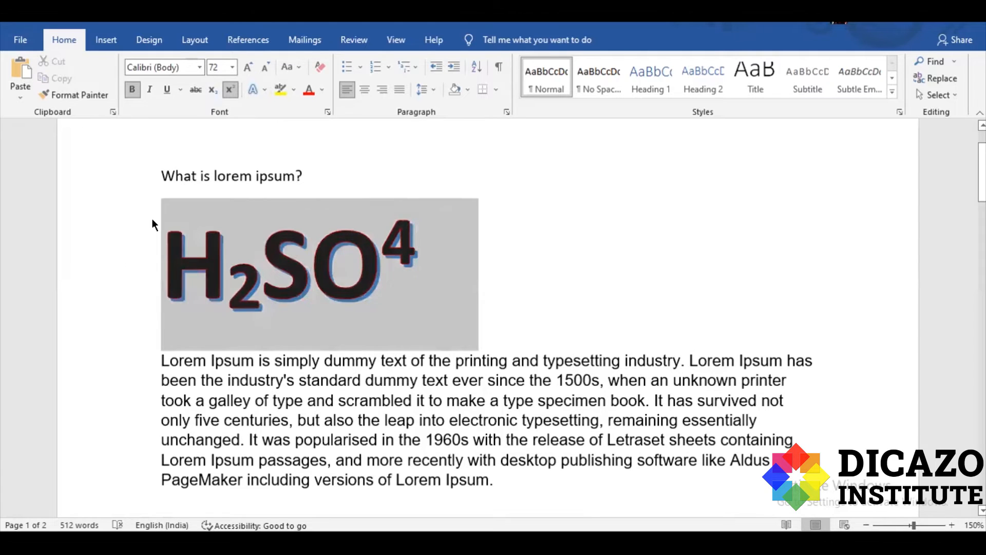
pyautogui.click(258, 90)
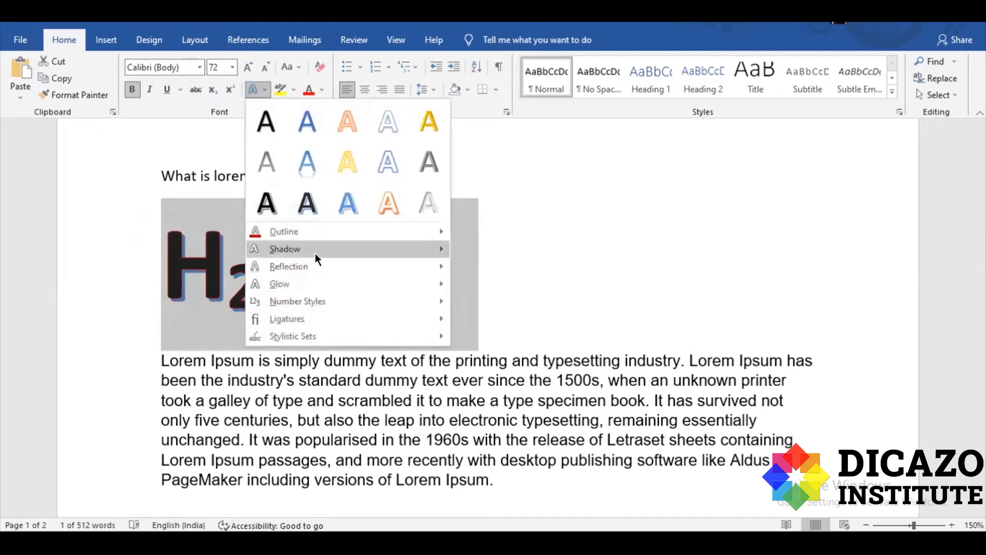
pyautogui.moveTo(315, 250)
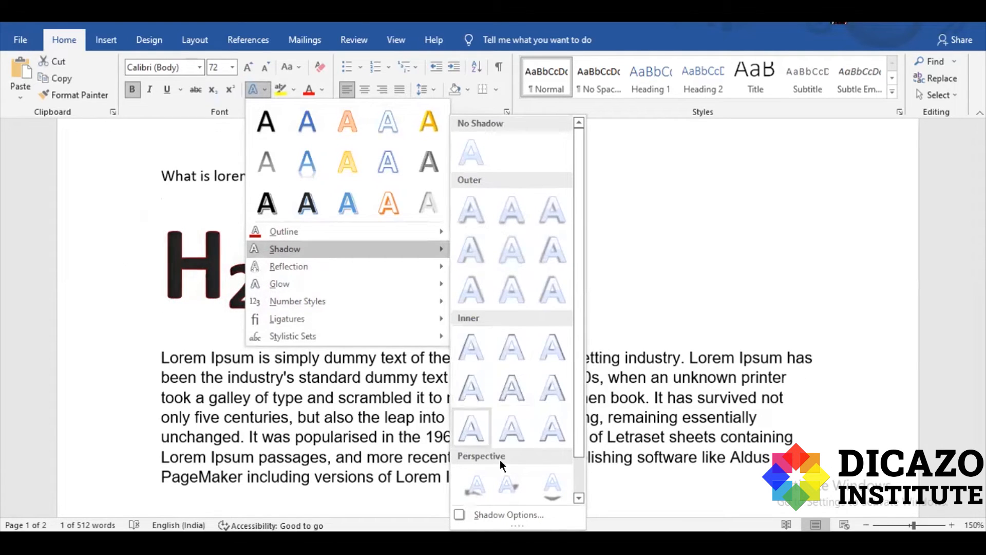
pyautogui.click(508, 487)
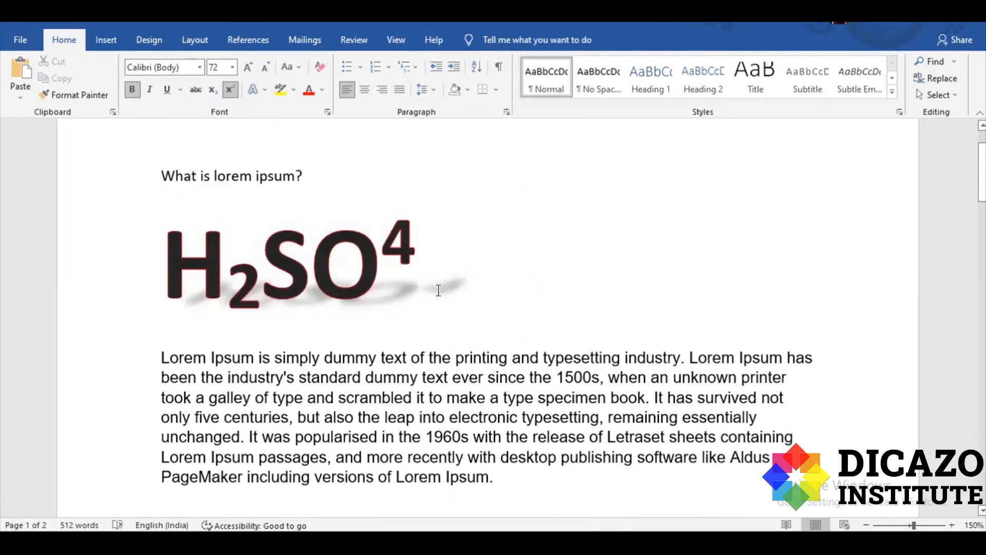
# Look through the reflection and glow variations and choose the Proportional Lining number style.
pyautogui.click(258, 88)
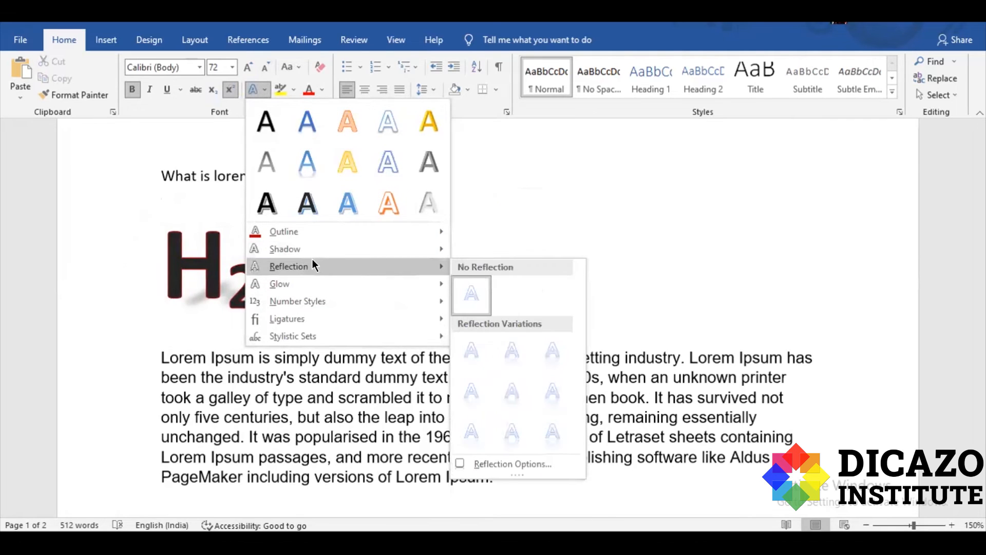
pyautogui.moveTo(312, 283)
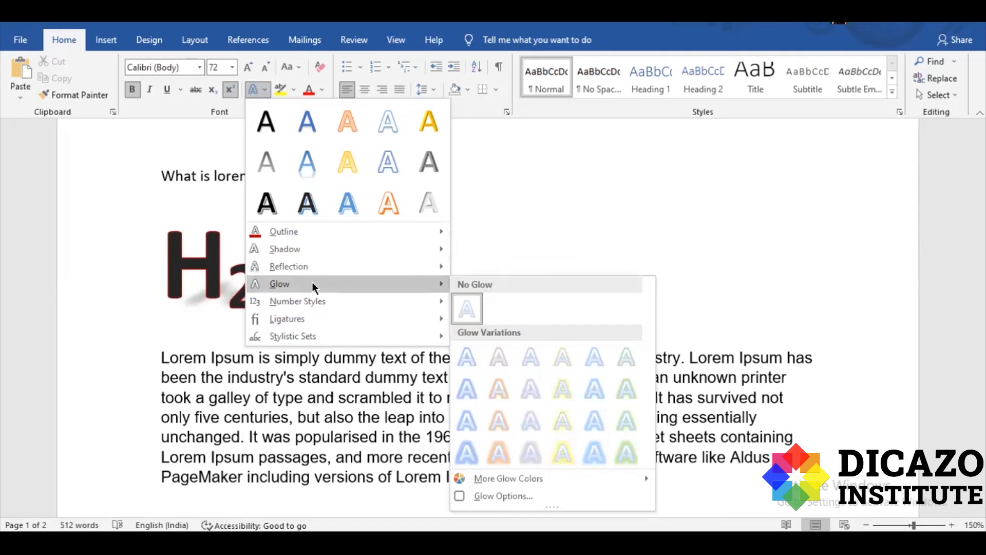
pyautogui.moveTo(305, 306)
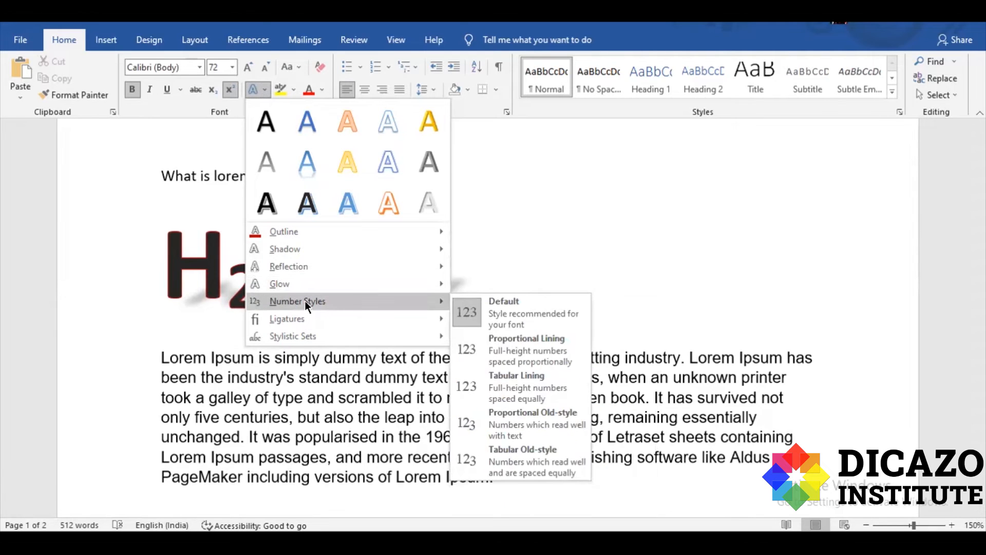
pyautogui.click(488, 351)
# Reselect the H2SO4 formula and examine the ligature and stylistic set options among its text effects.
pyautogui.moveTo(441, 242); pyautogui.dragTo(245, 141)
pyautogui.click(265, 90)
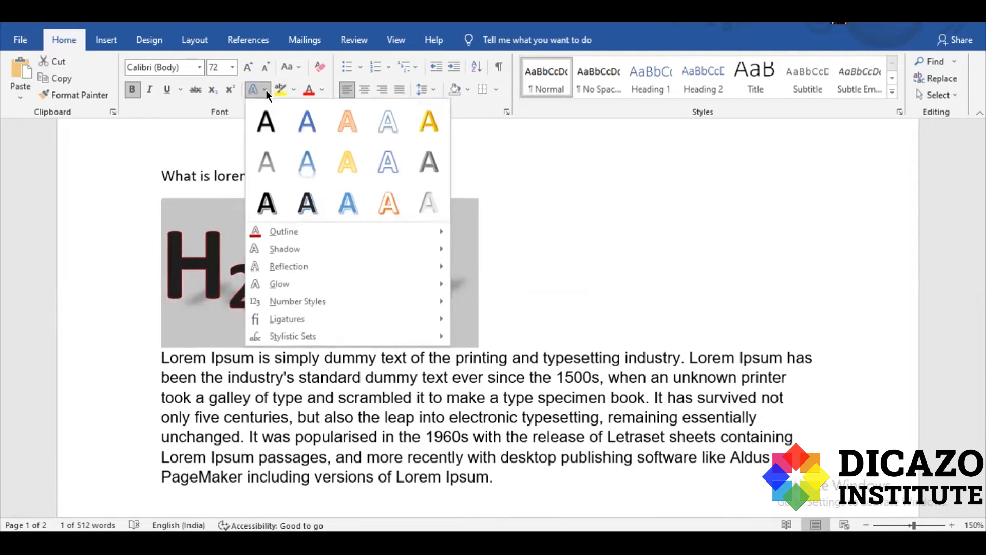
pyautogui.moveTo(293, 324)
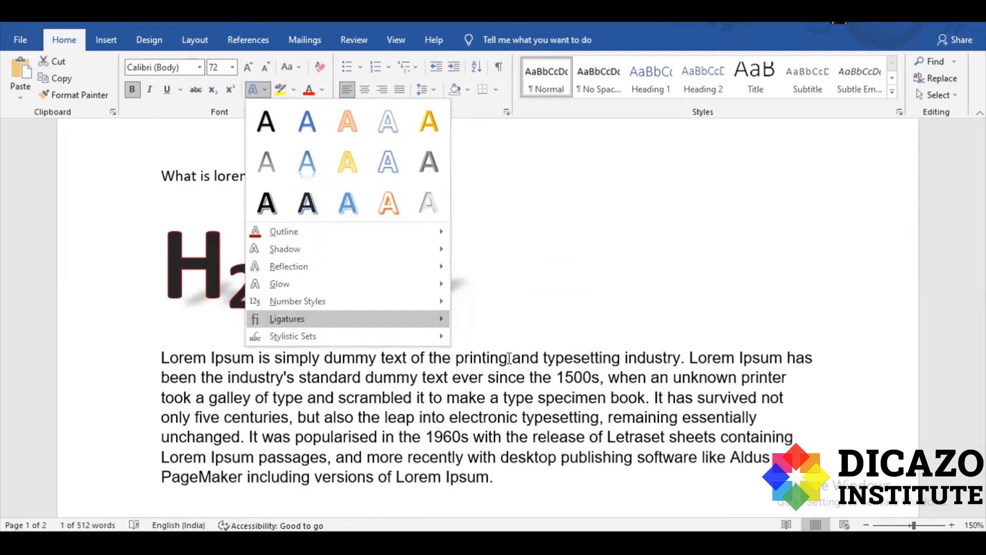
pyautogui.click(501, 259)
pyautogui.click(471, 250)
pyautogui.moveTo(471, 250); pyautogui.dragTo(158, 230)
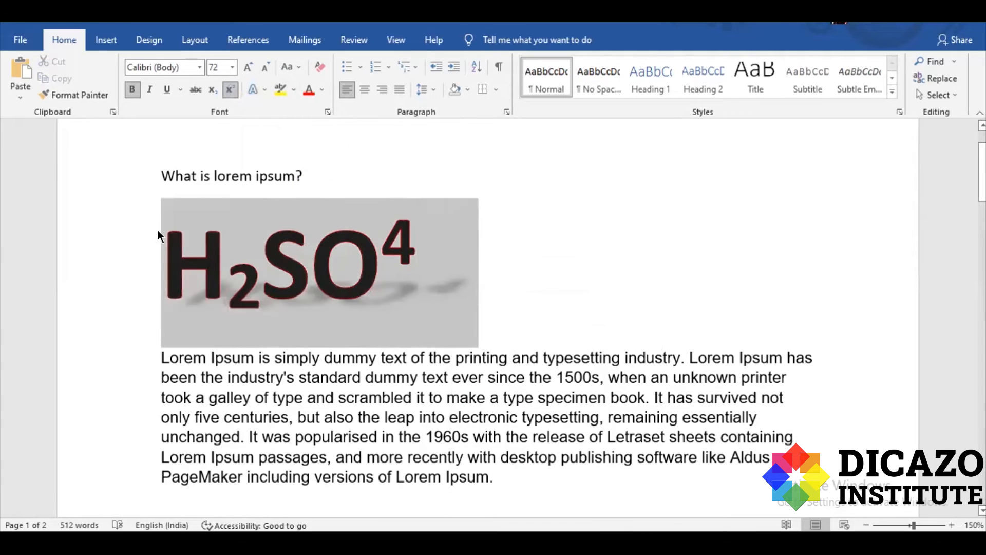
pyautogui.click(263, 91)
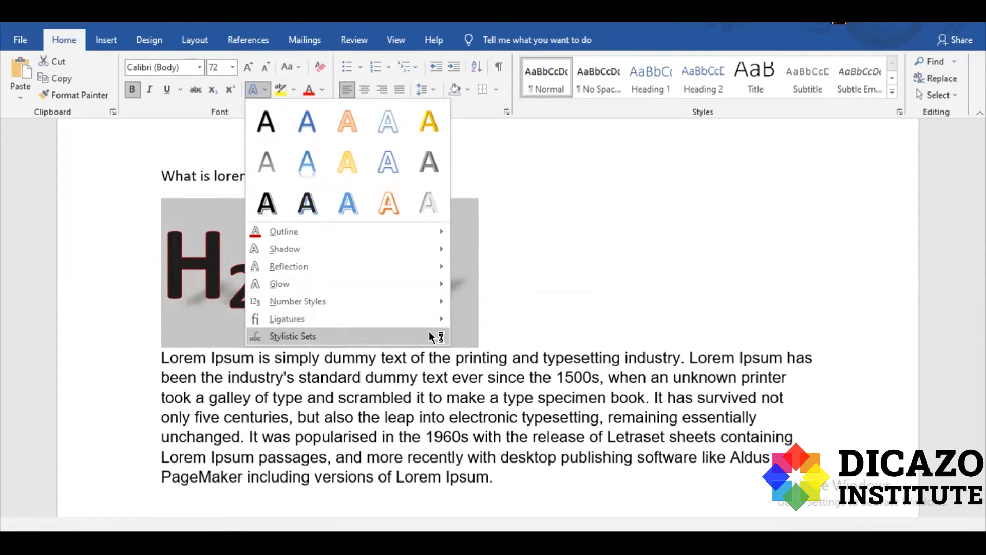
pyautogui.moveTo(428, 331)
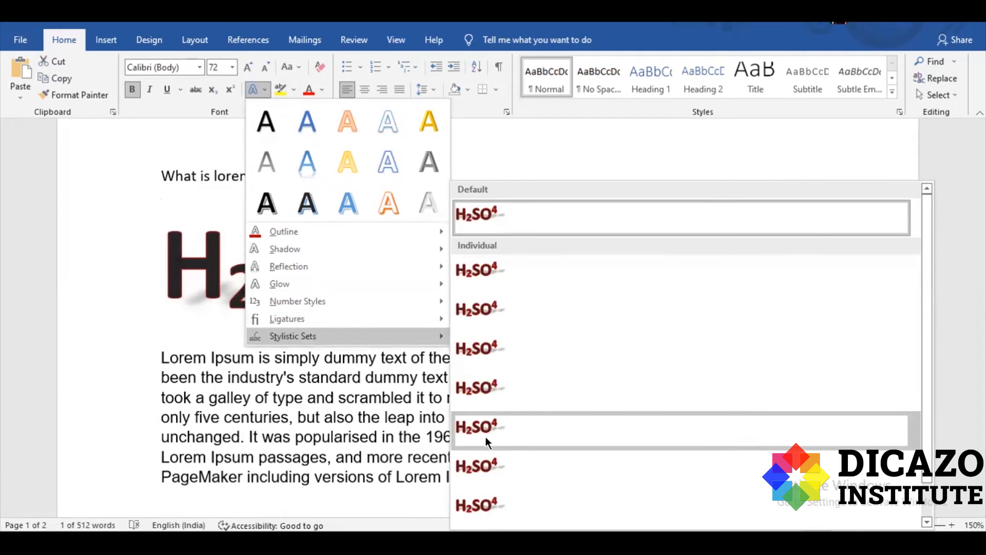
pyautogui.scroll(-1, 501, 417)
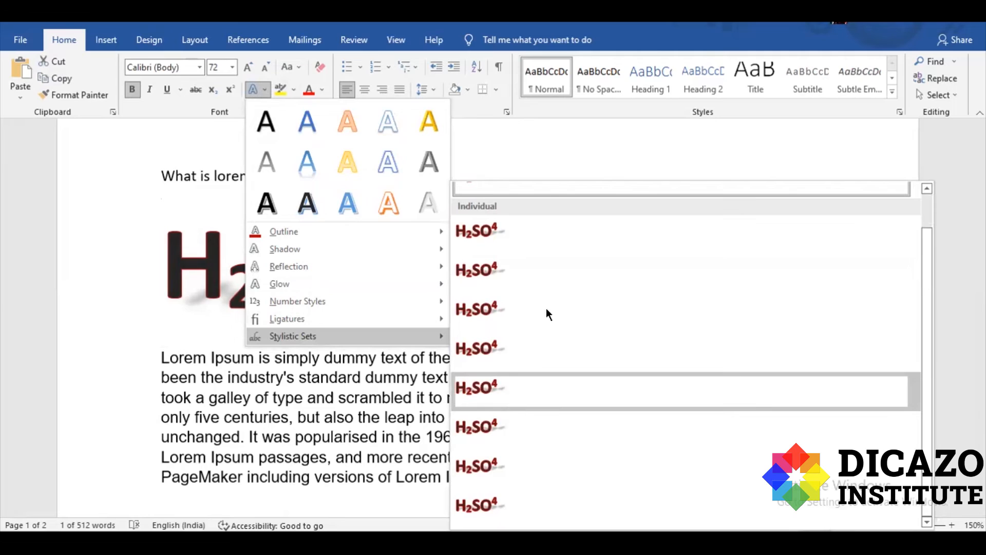
pyautogui.click(621, 130)
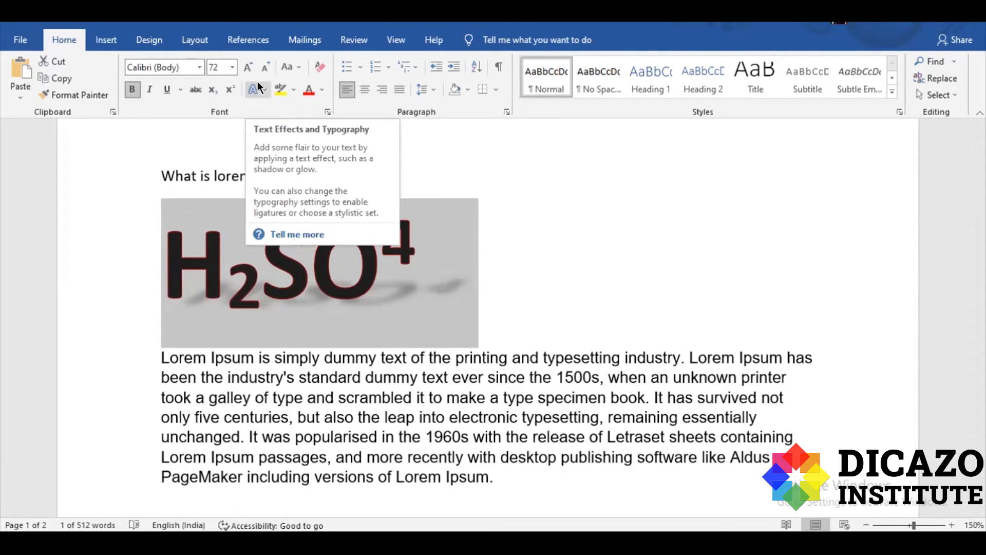
# Highlight the phrase "standard dummy text ever since the 1500s" in the first Lorem Ipsum paragraph in yellow.
pyautogui.click(517, 271)
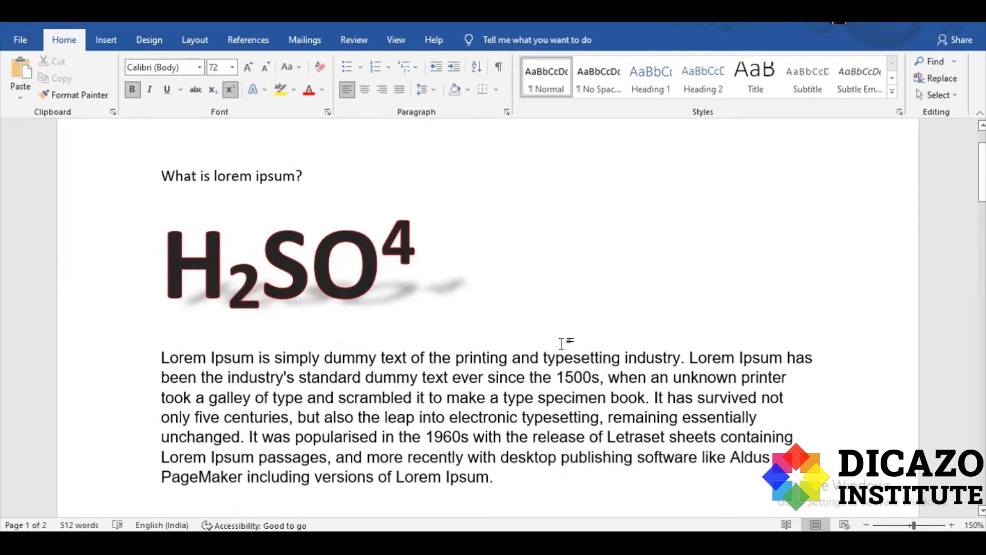
pyautogui.scroll(-3, 561, 343)
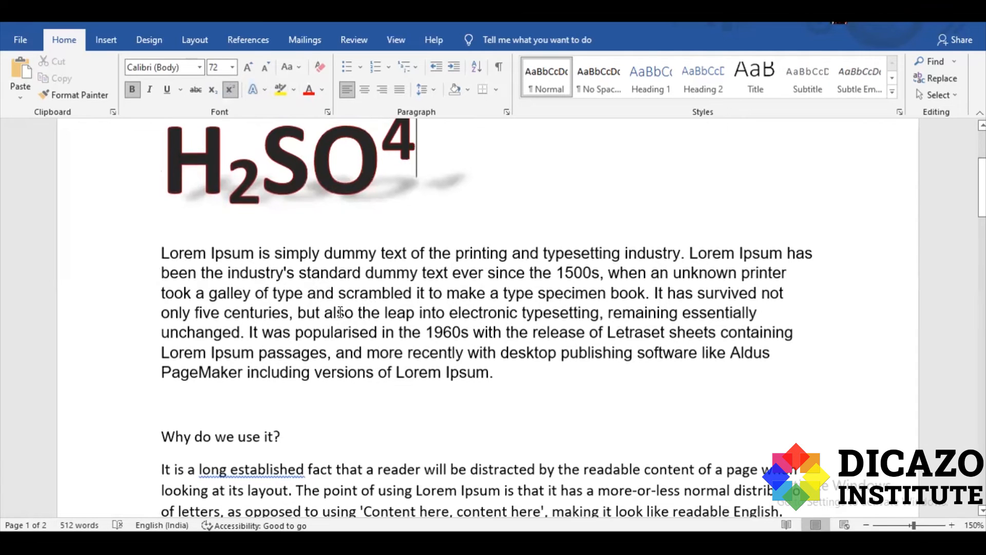
pyautogui.moveTo(302, 270); pyautogui.dragTo(600, 272)
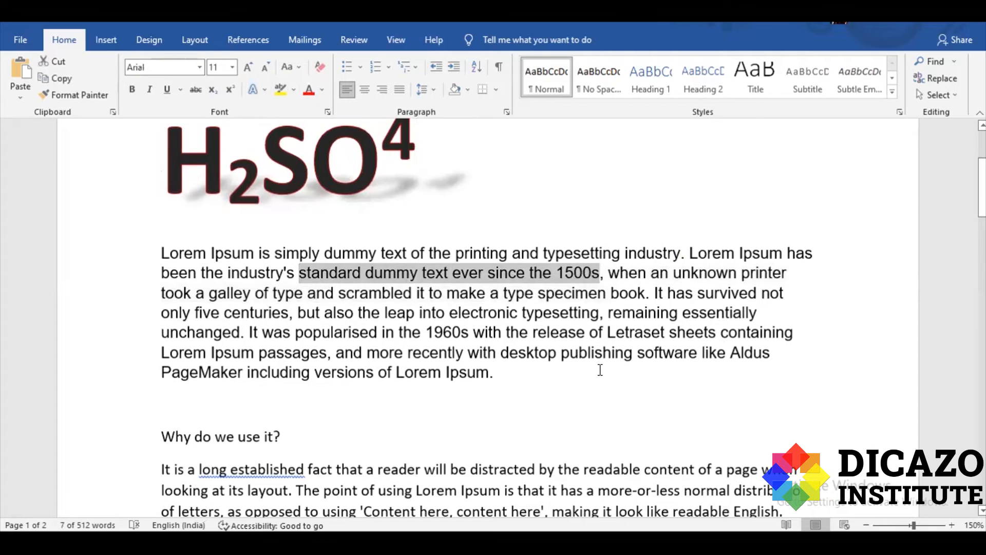
pyautogui.click(279, 91)
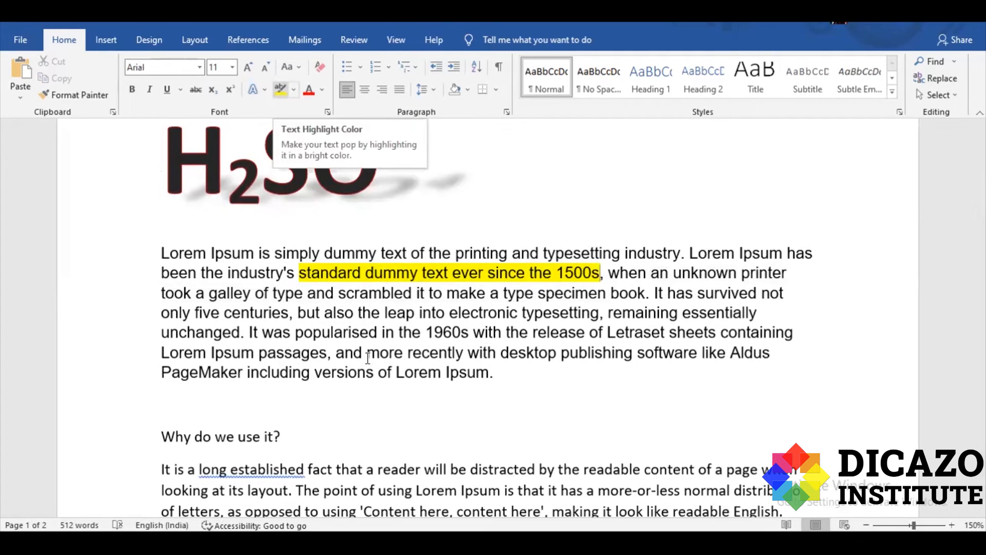
pyautogui.click(374, 371)
# Highlight "It was popularised in the 1960s with the release of Letraset sheets" in bright green.
pyautogui.moveTo(249, 333); pyautogui.dragTo(393, 340)
pyautogui.moveTo(249, 333); pyautogui.dragTo(695, 331)
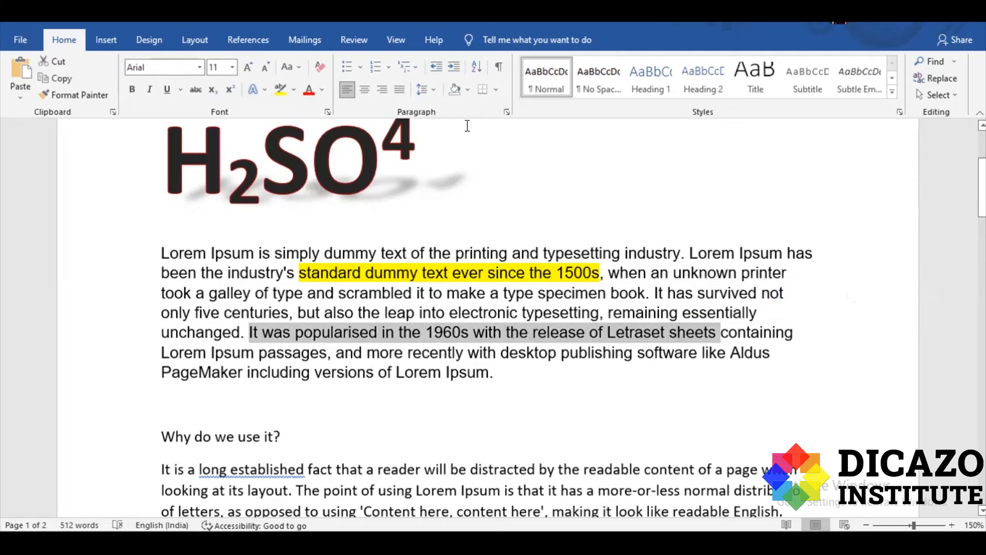
pyautogui.click(294, 90)
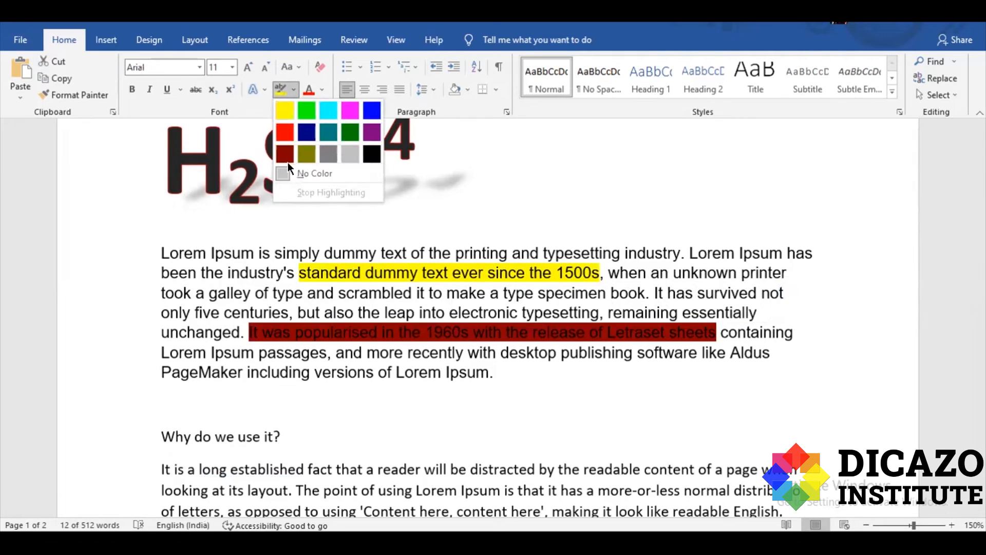
pyautogui.click(307, 112)
pyautogui.click(428, 398)
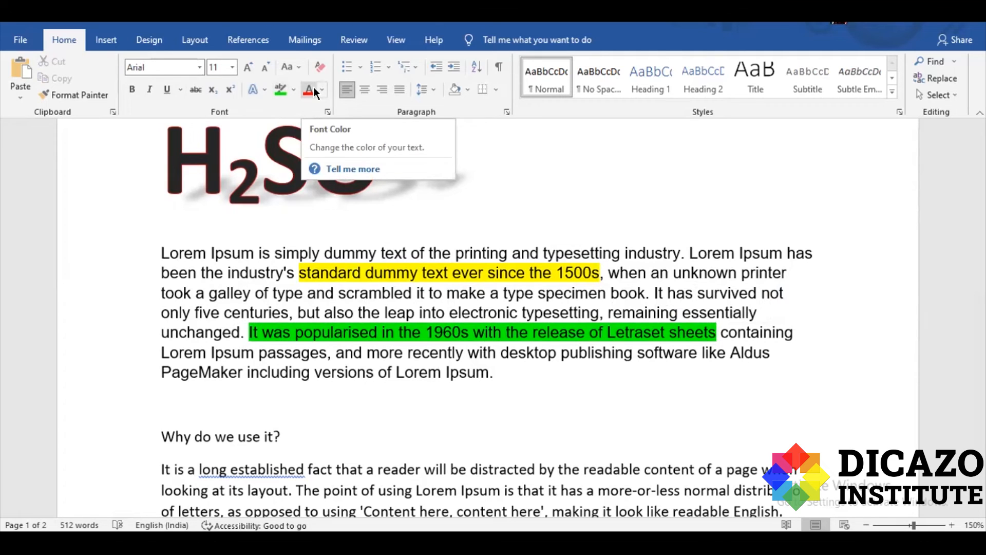
# Set the font color of the whole paragraph under "Why do we use it?" to red.
pyautogui.scroll(-3, 228, 395)
pyautogui.scroll(-3, 228, 394)
pyautogui.moveTo(159, 260); pyautogui.dragTo(322, 390)
pyautogui.click(340, 304)
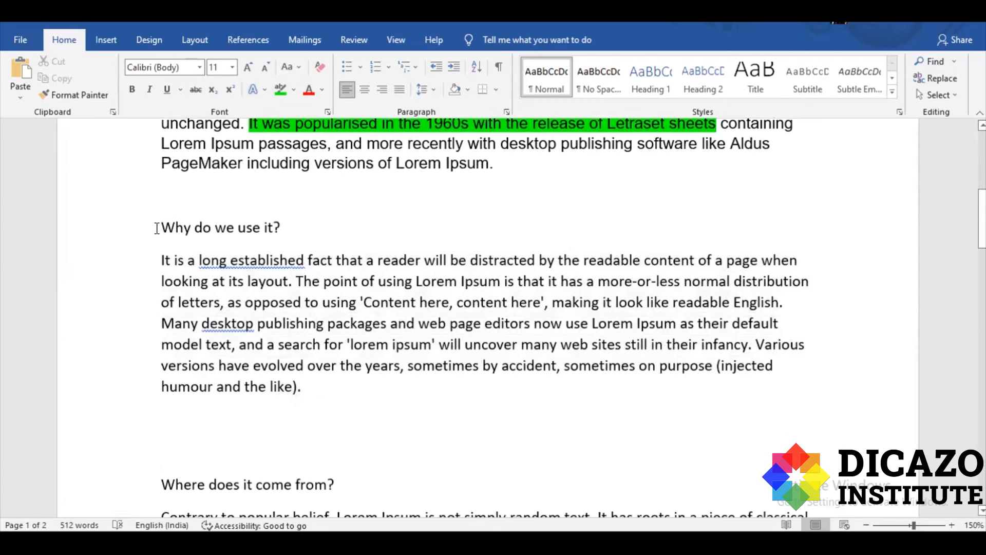
pyautogui.moveTo(157, 228); pyautogui.dragTo(179, 227)
pyautogui.click(148, 231)
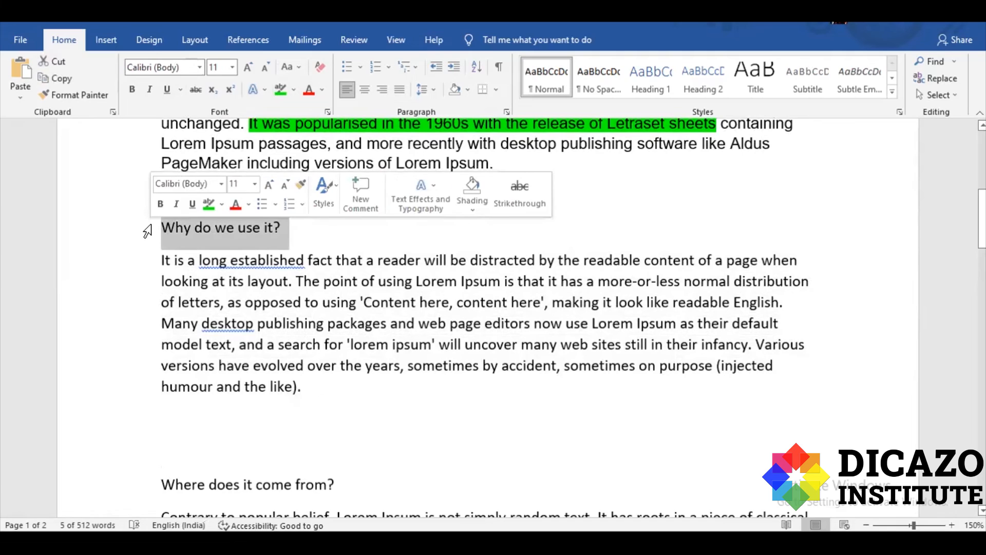
pyautogui.click(194, 299)
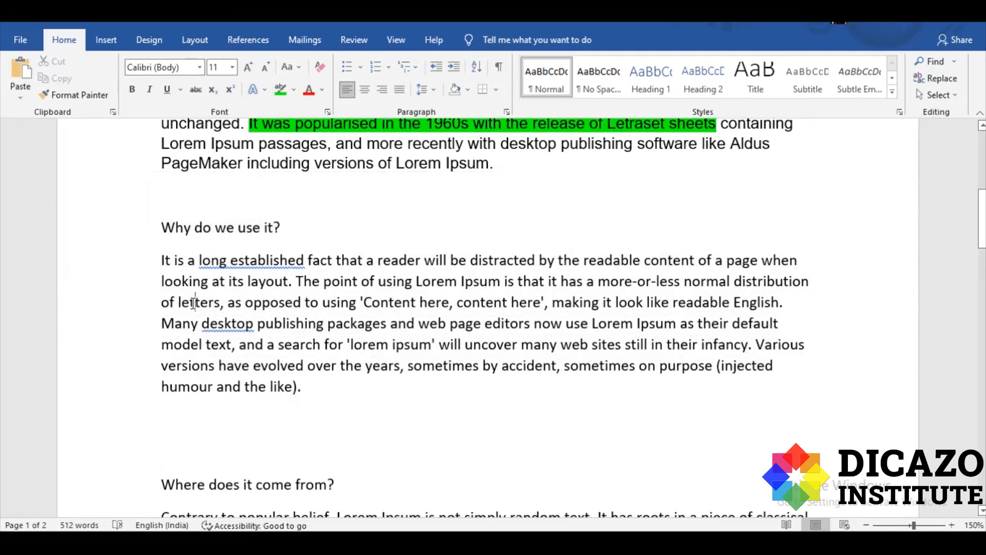
pyautogui.tripleClick(264, 307)
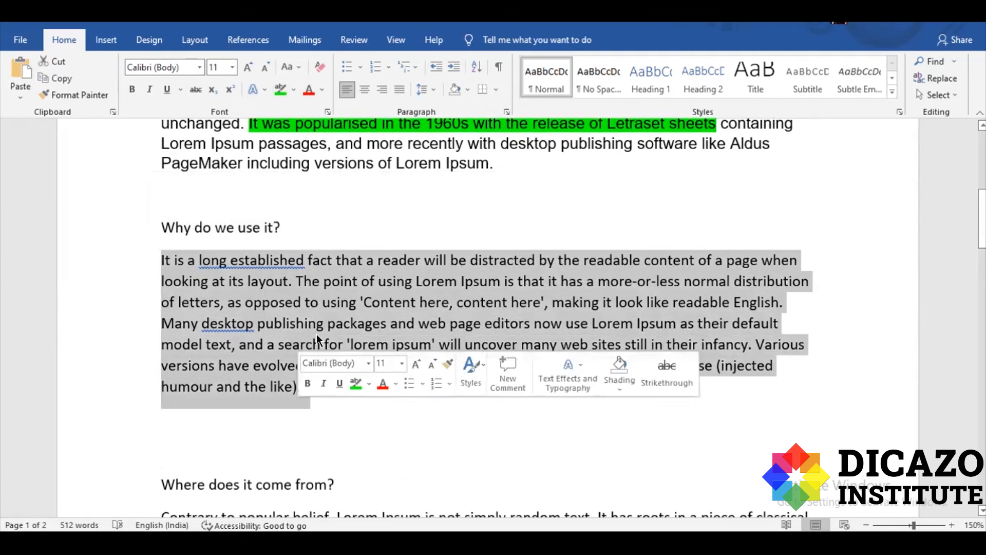
pyautogui.click(305, 89)
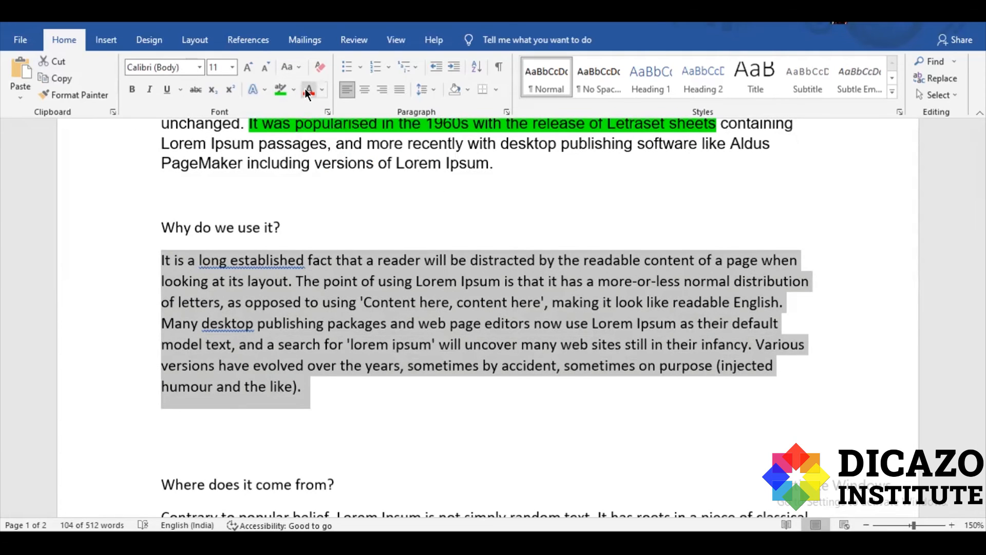
pyautogui.click(414, 417)
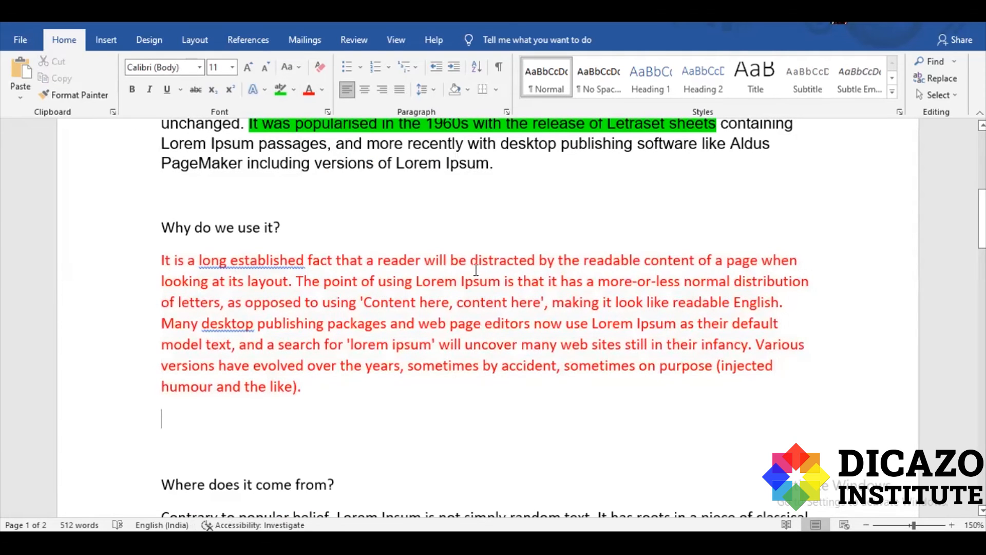
# Recolor the paragraph under "Why do we use it?" with a dark maroon from the additional standard colors.
pyautogui.moveTo(291, 377); pyautogui.dragTo(148, 254)
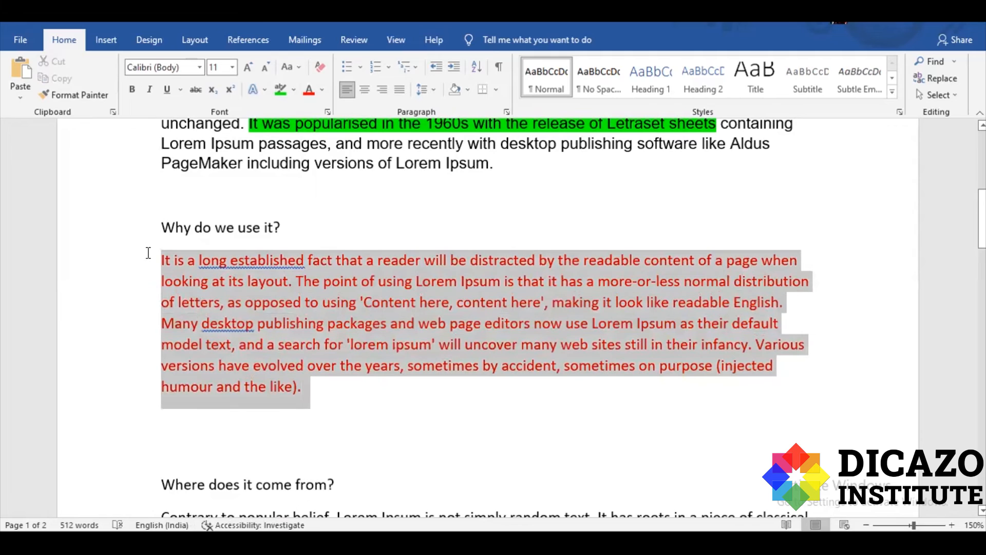
pyautogui.click(324, 91)
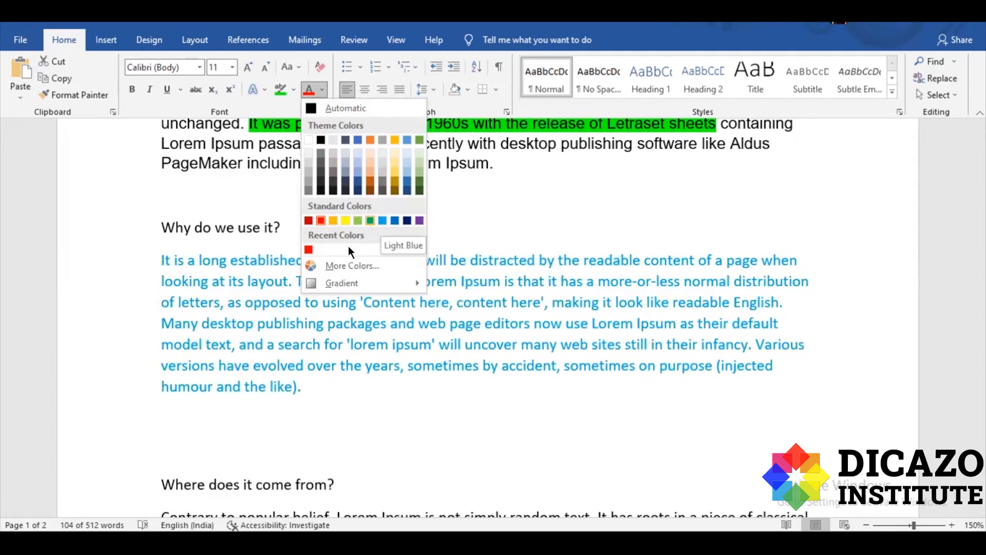
pyautogui.click(344, 265)
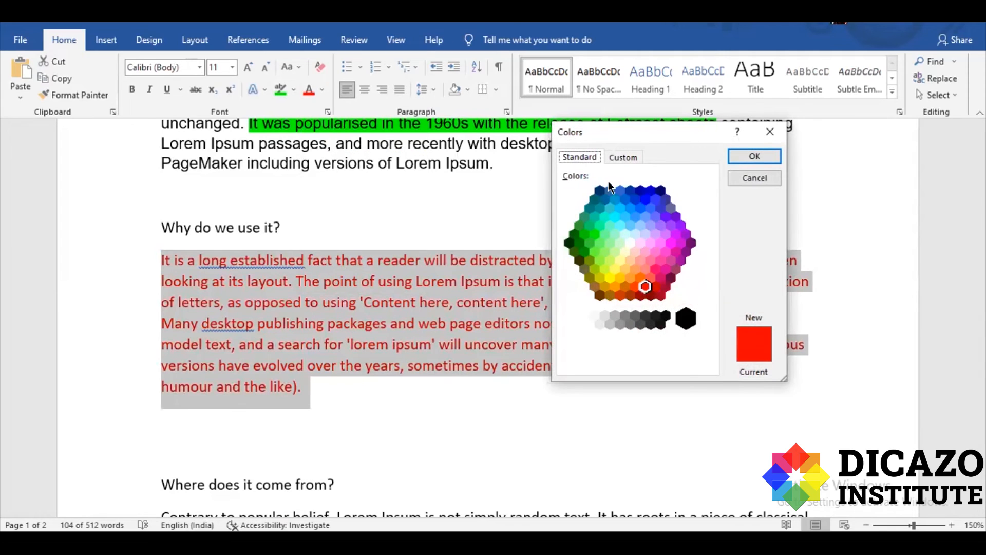
pyautogui.click(641, 200)
pyautogui.click(633, 215)
pyautogui.click(631, 243)
pyautogui.click(627, 269)
pyautogui.click(637, 287)
pyautogui.click(667, 284)
pyautogui.click(671, 277)
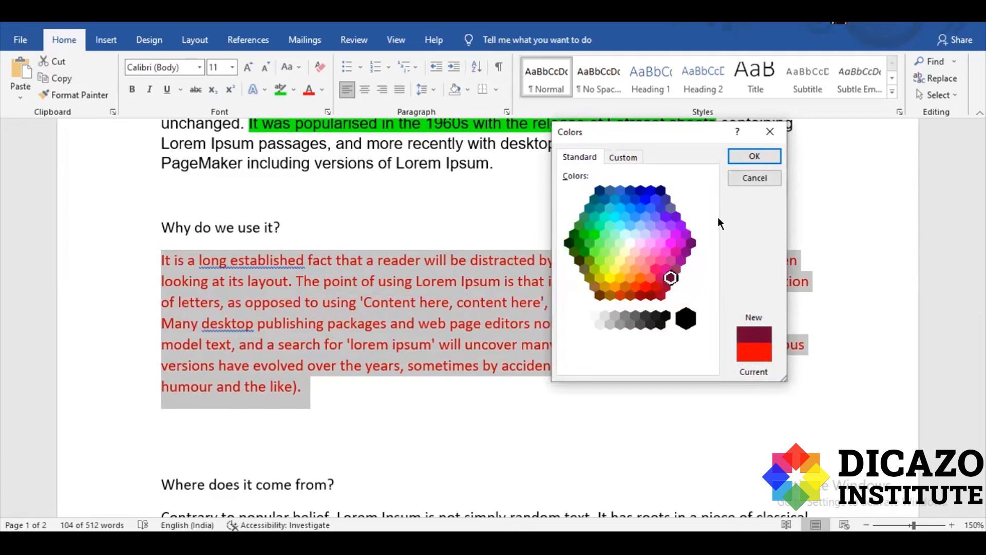
pyautogui.click(764, 157)
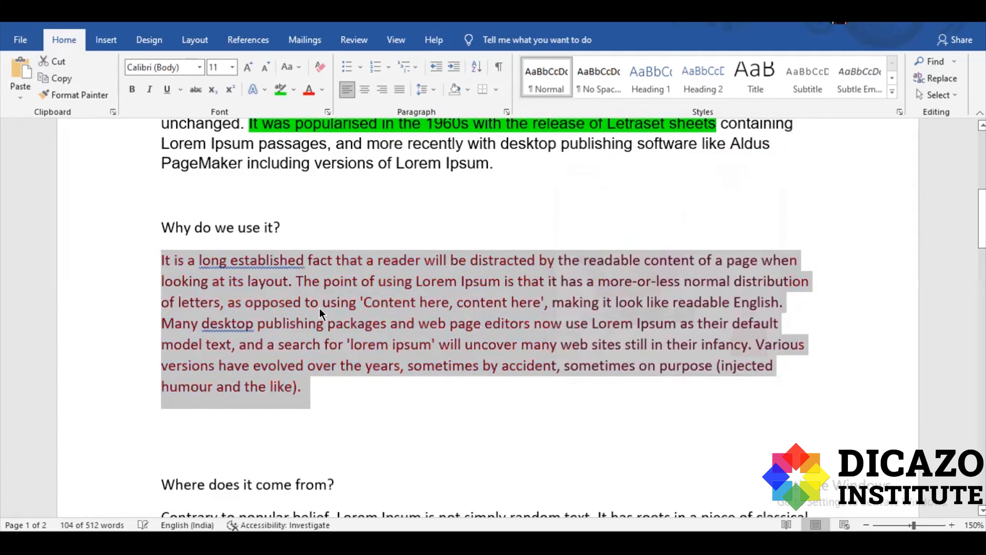
# Apply the radial gradient variation spreading from the center to the font color of the selected paragraph.
pyautogui.click(323, 91)
pyautogui.moveTo(328, 283)
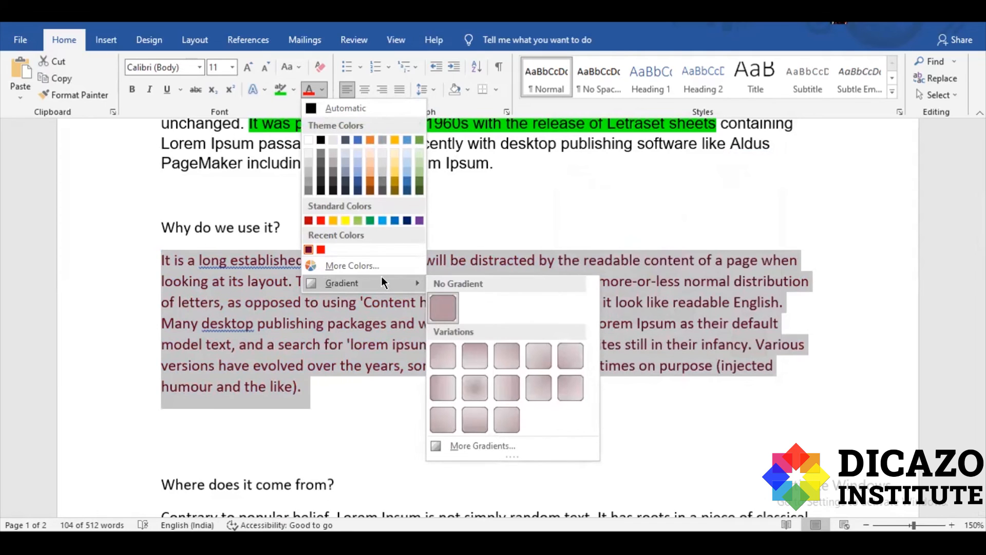
pyautogui.click(479, 390)
pyautogui.click(477, 393)
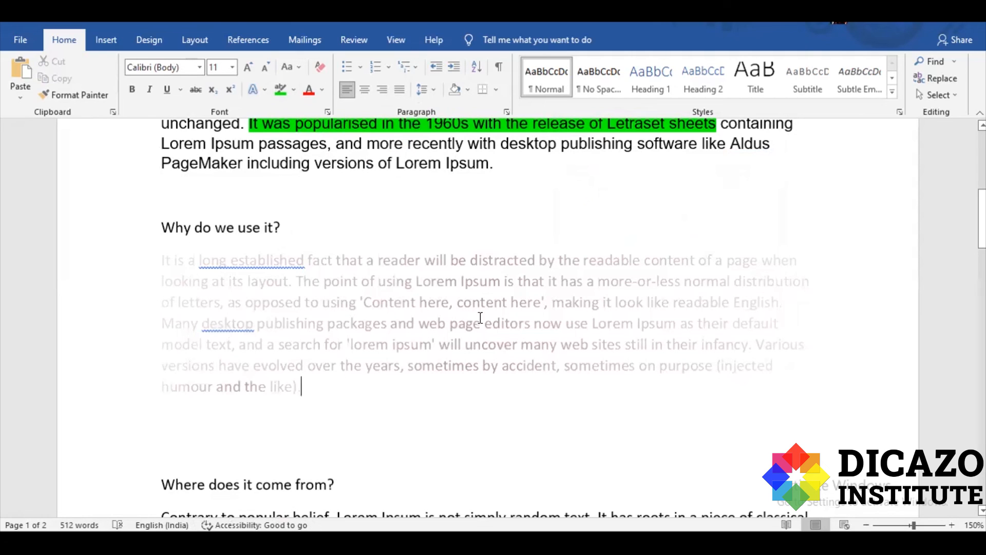
# Examine the detailed gradient fill settings for the paragraph's text and close them without changes.
pyautogui.click(321, 90)
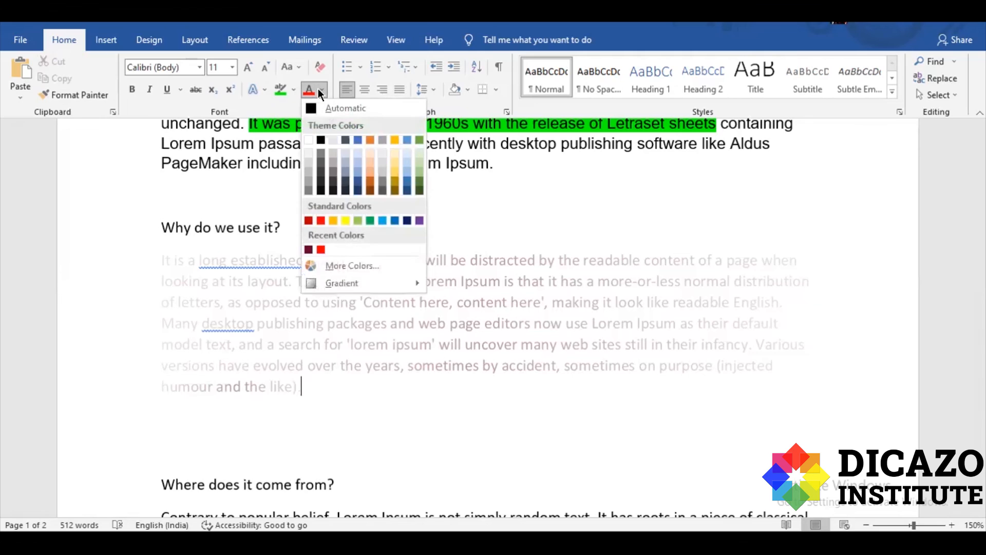
pyautogui.moveTo(406, 283)
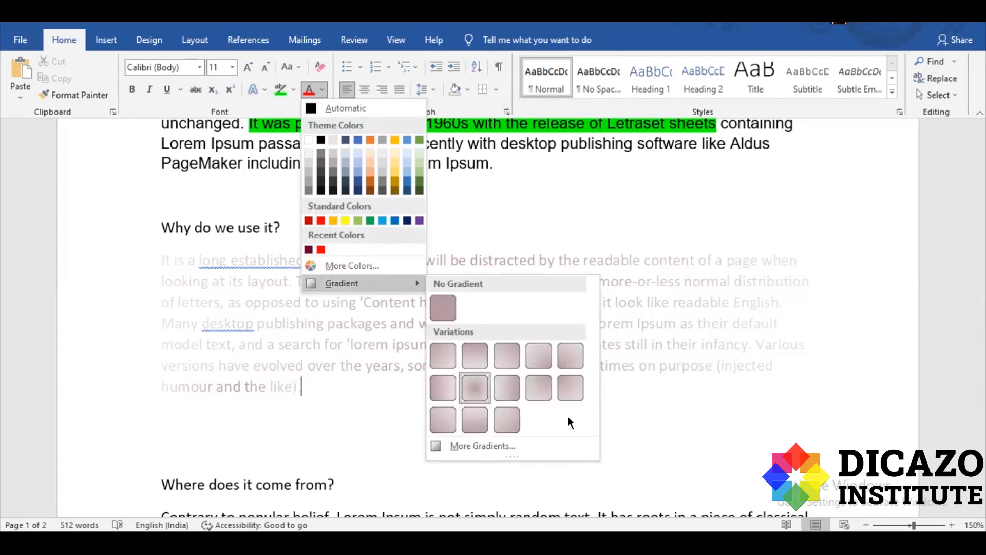
pyautogui.click(497, 451)
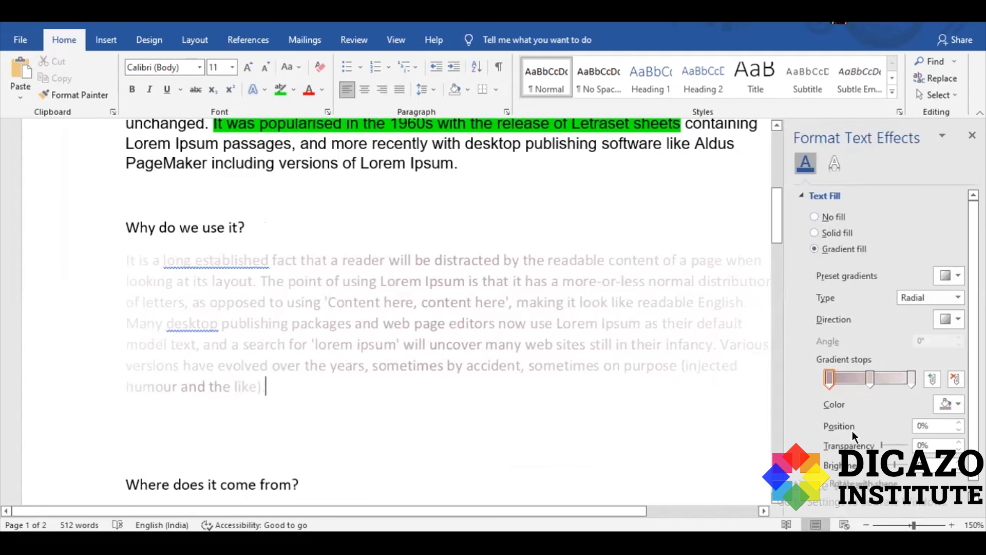
pyautogui.click(972, 136)
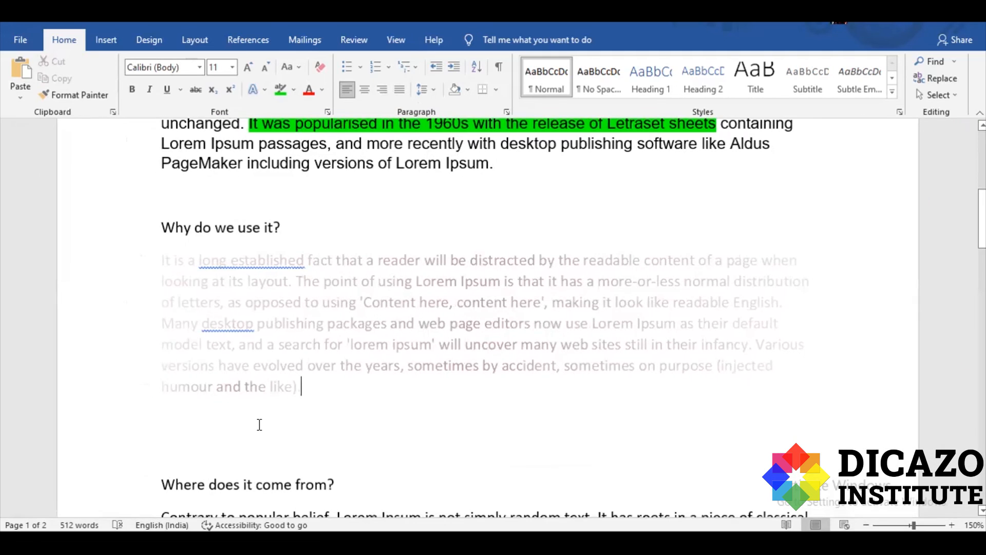
# Set the font color of the paragraph under "Why do we use it?" to Automatic.
pyautogui.moveTo(302, 390); pyautogui.dragTo(154, 260)
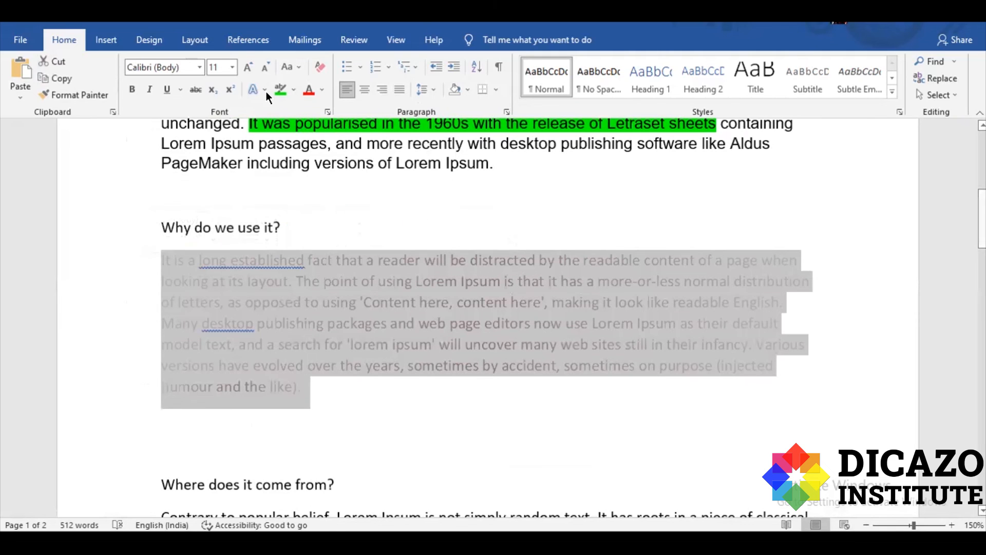
pyautogui.click(307, 90)
pyautogui.click(322, 89)
pyautogui.click(319, 106)
pyautogui.click(345, 406)
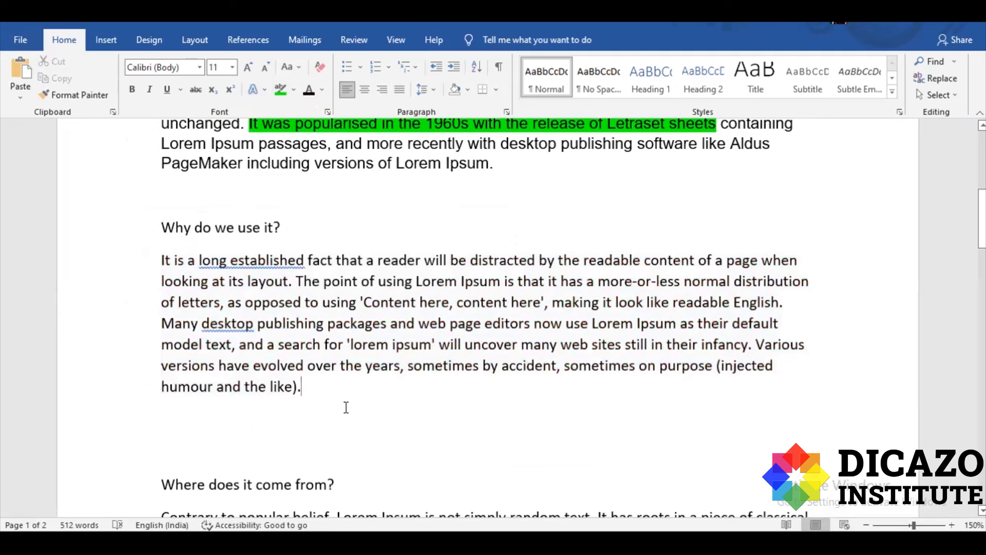